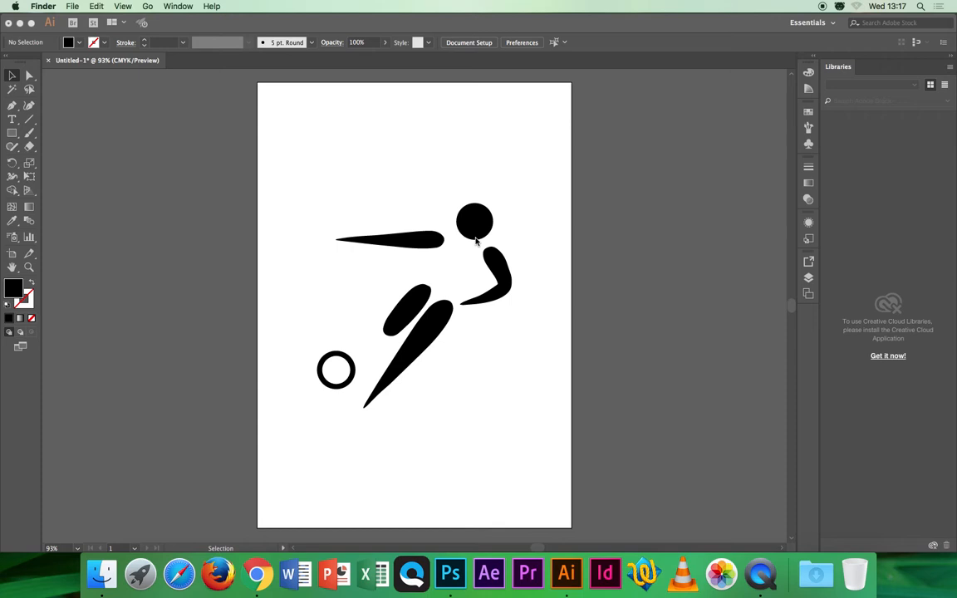
Move the footballer group up and to the left on the artboard, to about X 82 mm, Y 99 mm
{"action": "left_click", "coordinate": [428, 218]}
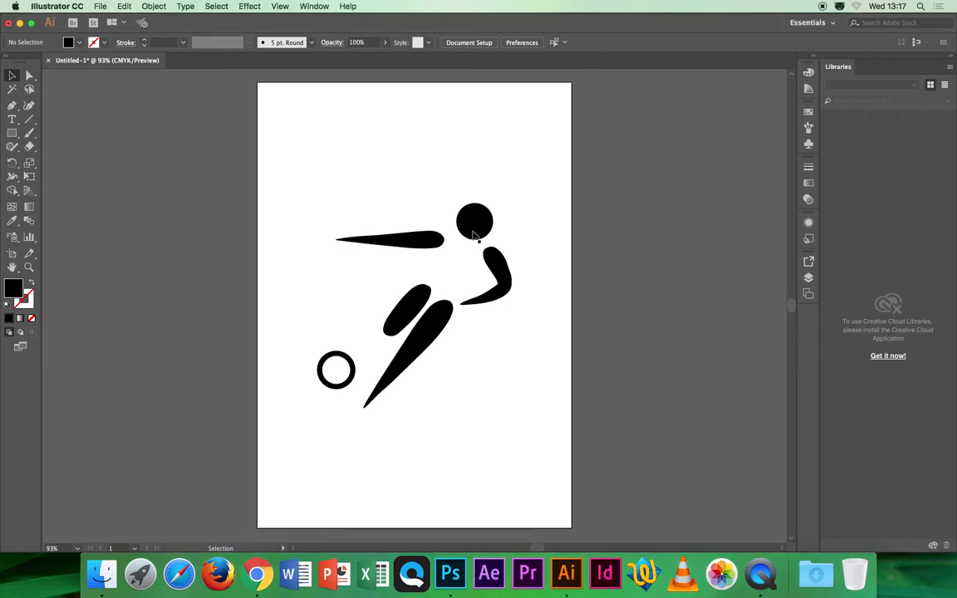
{"action": "left_click", "coordinate": [432, 243]}
{"action": "mouse_move", "coordinate": [407, 243]}
{"action": "left_mouse_down"}
{"action": "mouse_move", "coordinate": [416, 242]}
{"action": "mouse_move", "coordinate": [417, 185]}
{"action": "mouse_move", "coordinate": [397, 241]}
{"action": "mouse_move", "coordinate": [405, 207]}
{"action": "mouse_move", "coordinate": [376, 155]}
{"action": "mouse_move", "coordinate": [386, 192]}
{"action": "mouse_move", "coordinate": [405, 164]}
{"action": "mouse_move", "coordinate": [362, 133]}
{"action": "mouse_move", "coordinate": [444, 241]}
{"action": "mouse_move", "coordinate": [434, 210]}
{"action": "mouse_move", "coordinate": [427, 249]}
{"action": "mouse_move", "coordinate": [410, 244]}
{"action": "left_mouse_up"}
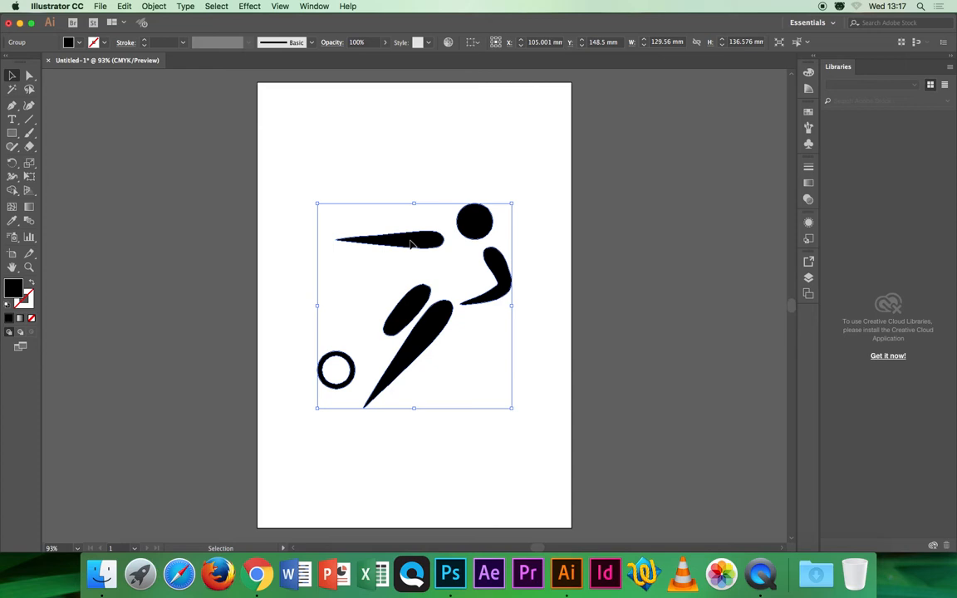
{"action": "left_click_drag", "start_coordinate": [409, 241], "coordinate": [376, 169]}
{"action": "left_click", "coordinate": [493, 455]}
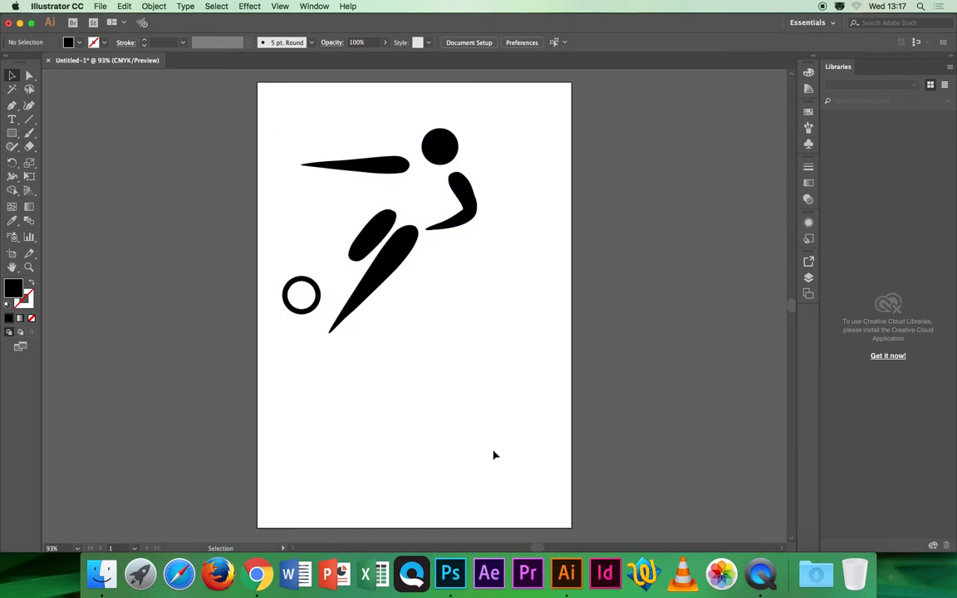
Resize the artboard to 420 mm wide and 594 mm high
{"action": "left_click", "coordinate": [13, 257]}
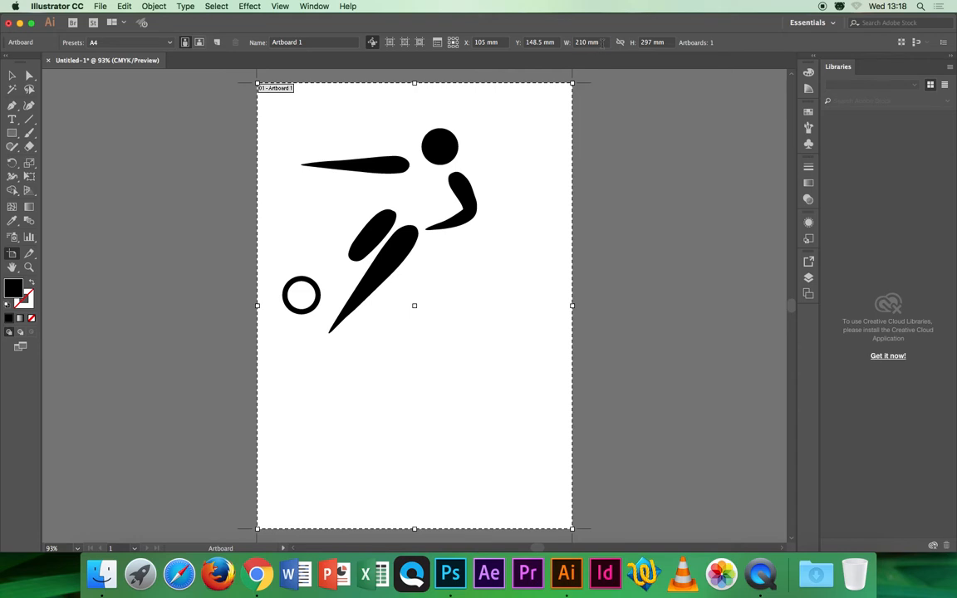
{"action": "left_click", "coordinate": [602, 43]}
{"action": "type", "text": "420 mm"}
{"action": "key", "text": "Return"}
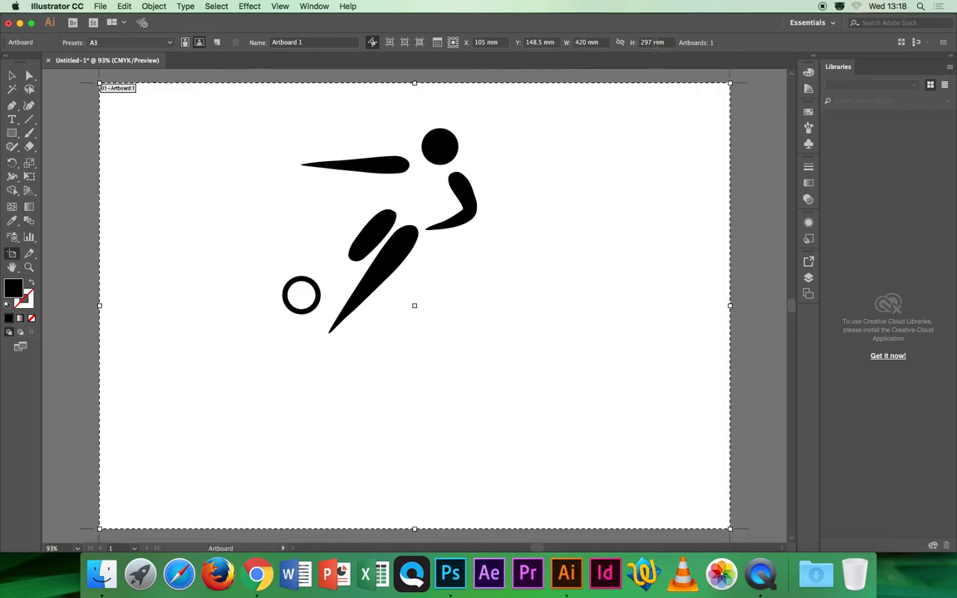
{"action": "left_click", "coordinate": [654, 42]}
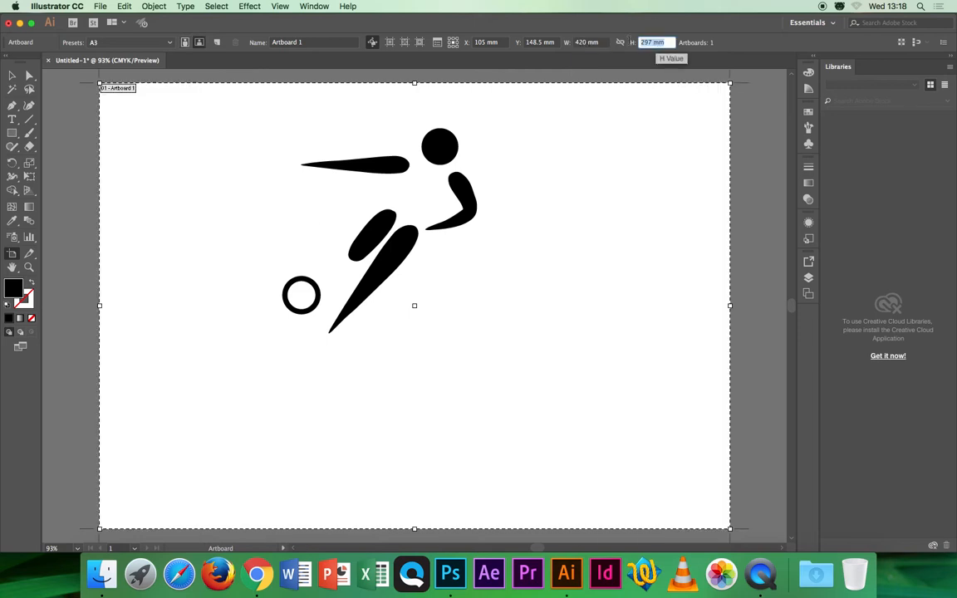
{"action": "type", "text": "594 mm"}
{"action": "key", "text": "Return"}
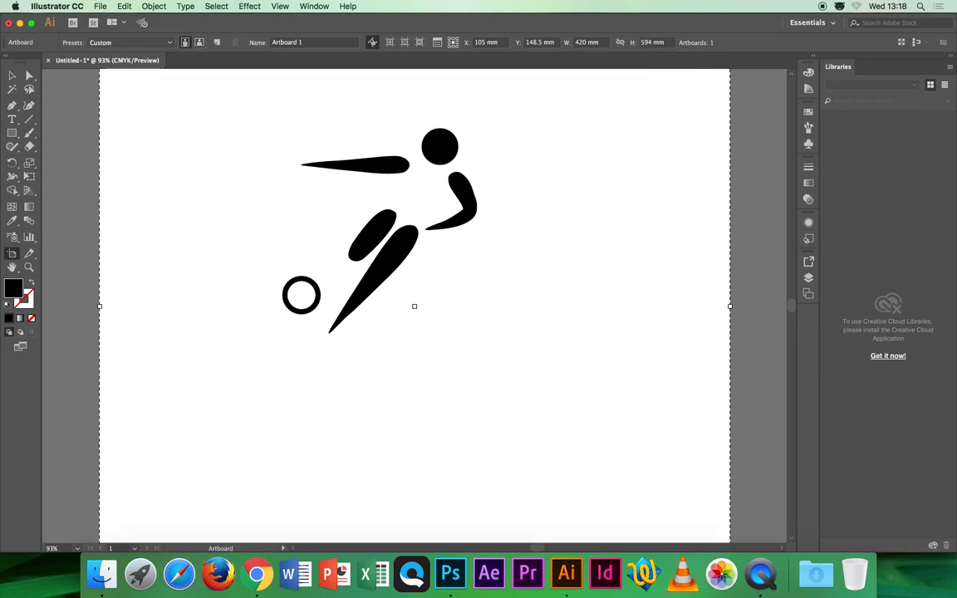
Scale up the footballer group proportionally from its lower-right corner on the enlarged artboard
{"action": "left_click", "coordinate": [29, 268]}
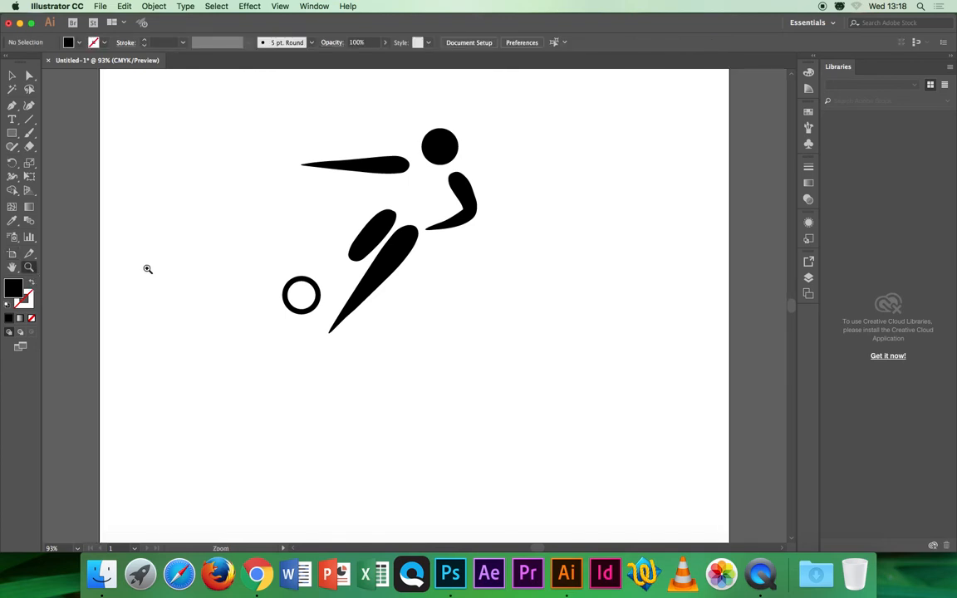
{"action": "left_click", "coordinate": [148, 269], "text": "alt"}
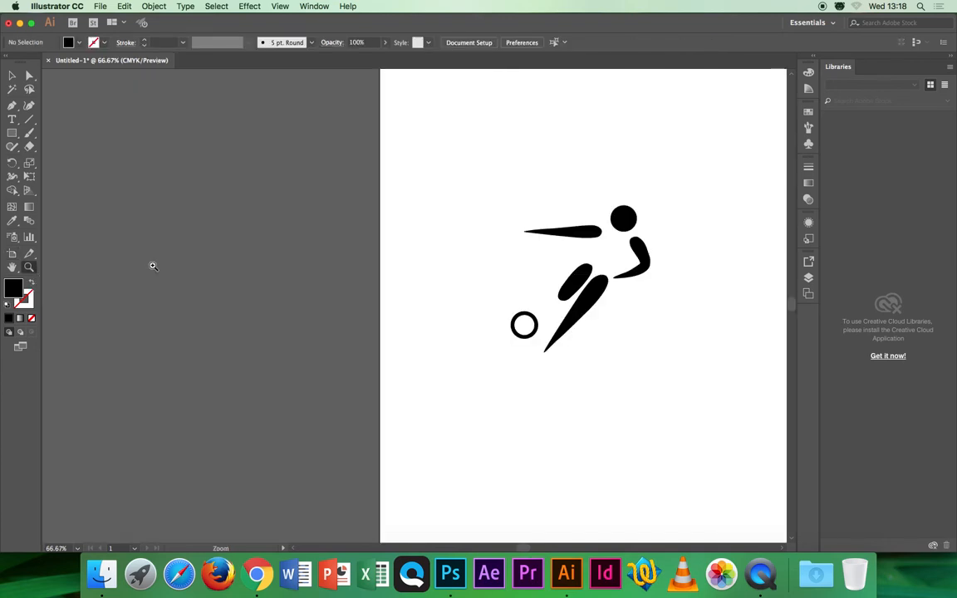
{"action": "key", "text": "super"}
{"action": "key", "text": "super+minus"}
{"action": "key", "text": "super+minus"}
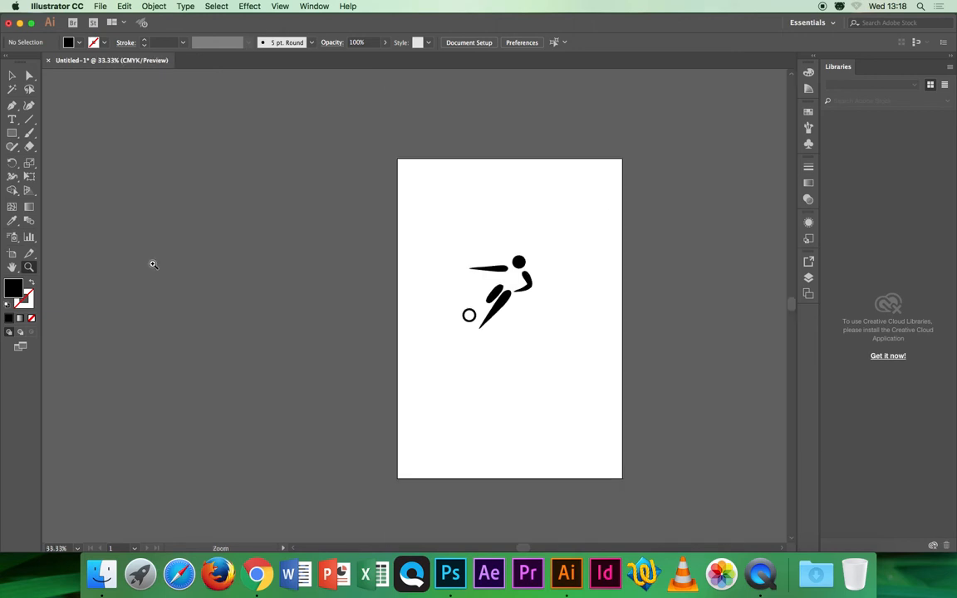
{"action": "left_click", "coordinate": [12, 75]}
{"action": "left_click", "coordinate": [501, 306]}
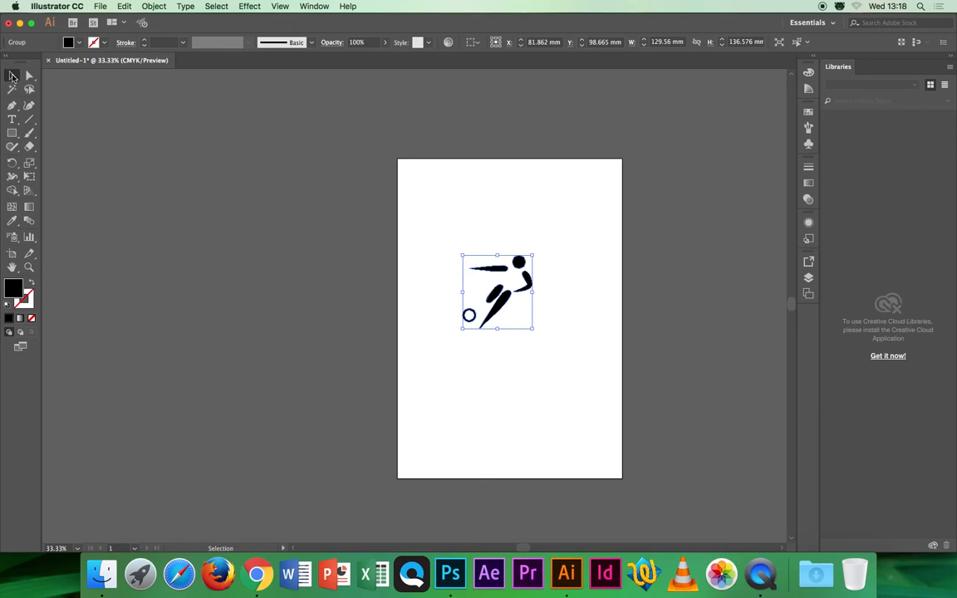
{"action": "left_click", "coordinate": [12, 76]}
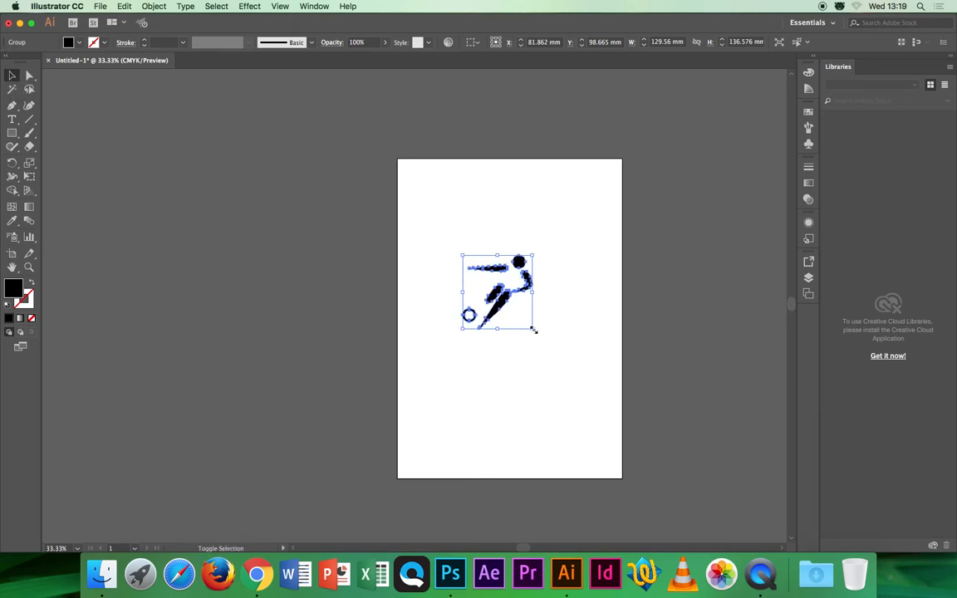
{"action": "left_click_drag", "start_coordinate": [531, 330], "coordinate": [591, 404]}
{"action": "left_click", "coordinate": [492, 276]}
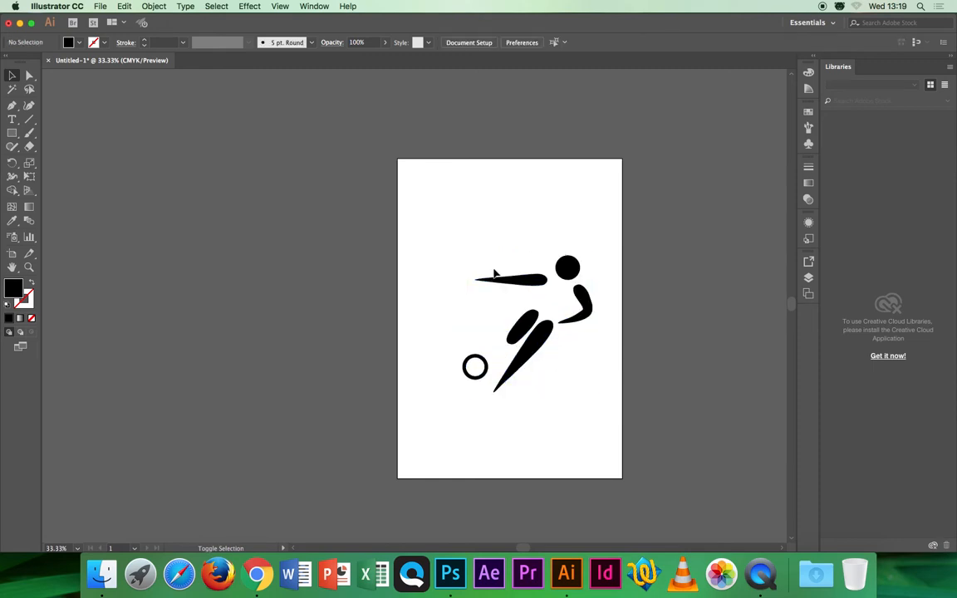
Enlarge the footballer group further to about 313 by 330 mm and position it in the artboard's upper part
{"action": "left_click_drag", "start_coordinate": [531, 283], "coordinate": [499, 267]}
{"action": "left_click_drag", "start_coordinate": [552, 290], "coordinate": [561, 292]}
{"action": "left_click_drag", "start_coordinate": [565, 380], "coordinate": [599, 415]}
{"action": "left_click_drag", "start_coordinate": [534, 282], "coordinate": [511, 269]}
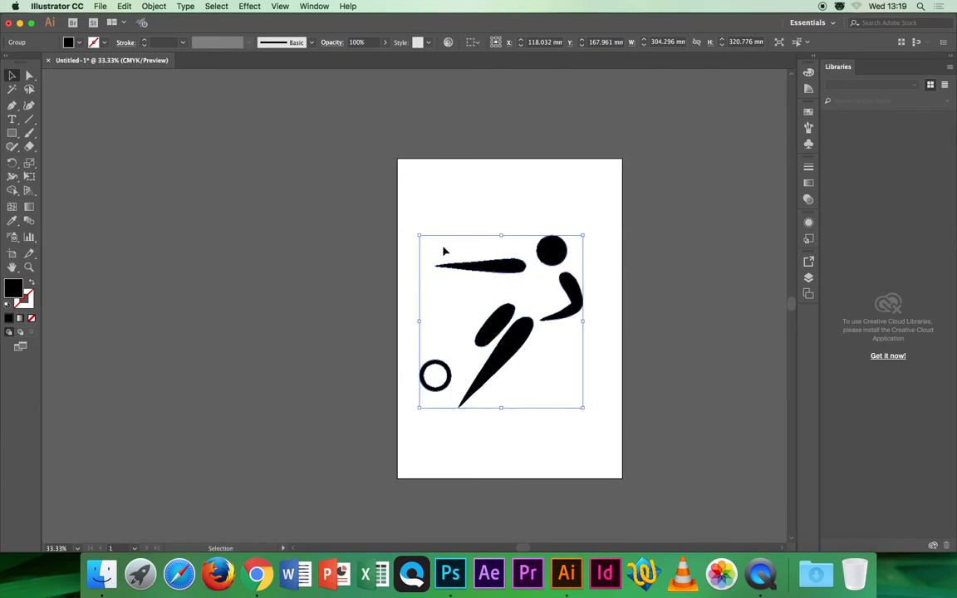
{"action": "left_click_drag", "start_coordinate": [419, 237], "coordinate": [414, 231]}
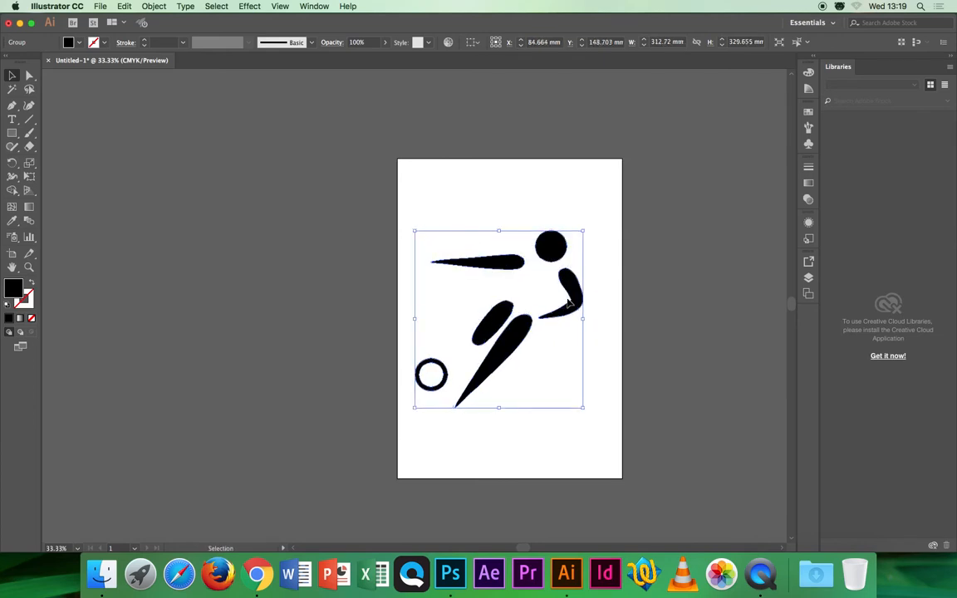
{"action": "left_click_drag", "start_coordinate": [558, 244], "coordinate": [556, 198]}
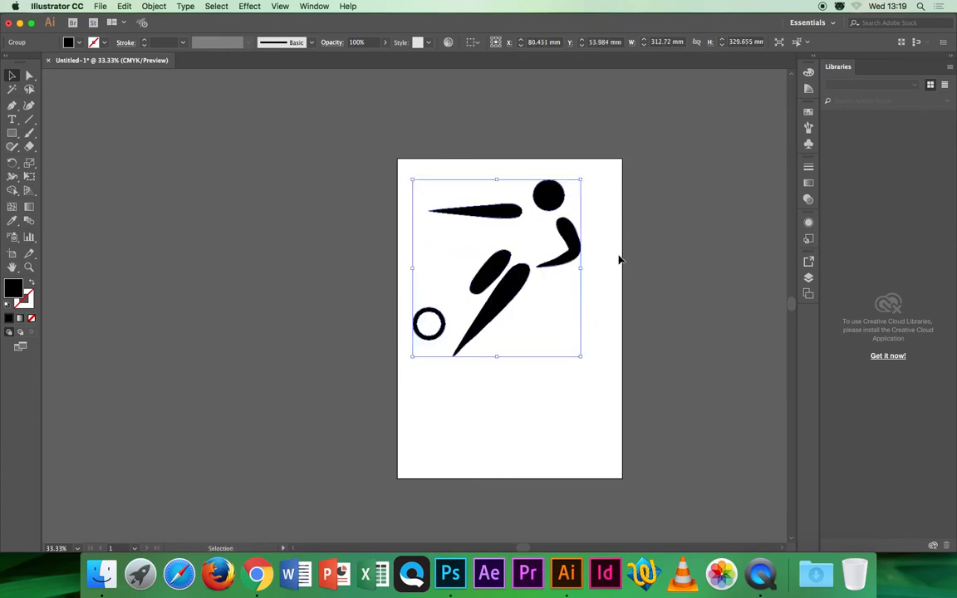
{"action": "left_click", "coordinate": [616, 320]}
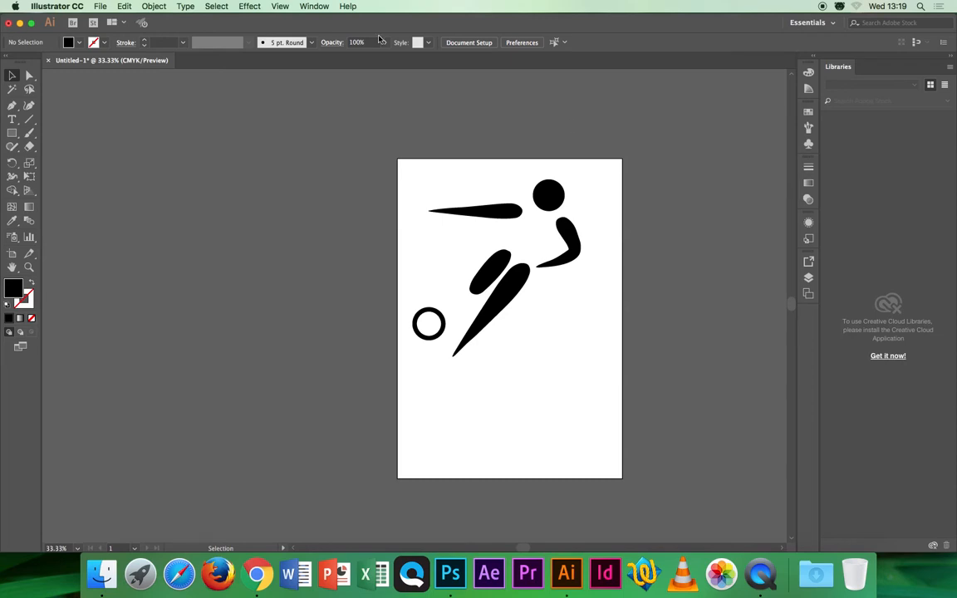
Show the document rulers and toggle their visibility off and on, leaving them shown
{"action": "left_click", "coordinate": [280, 7]}
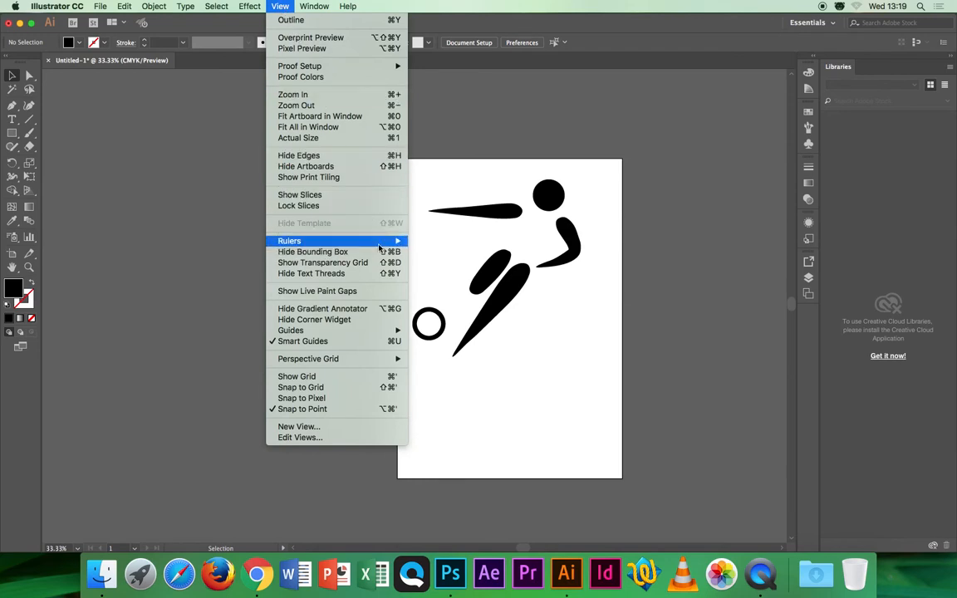
{"action": "mouse_move", "coordinate": [380, 242]}
{"action": "left_click", "coordinate": [445, 241]}
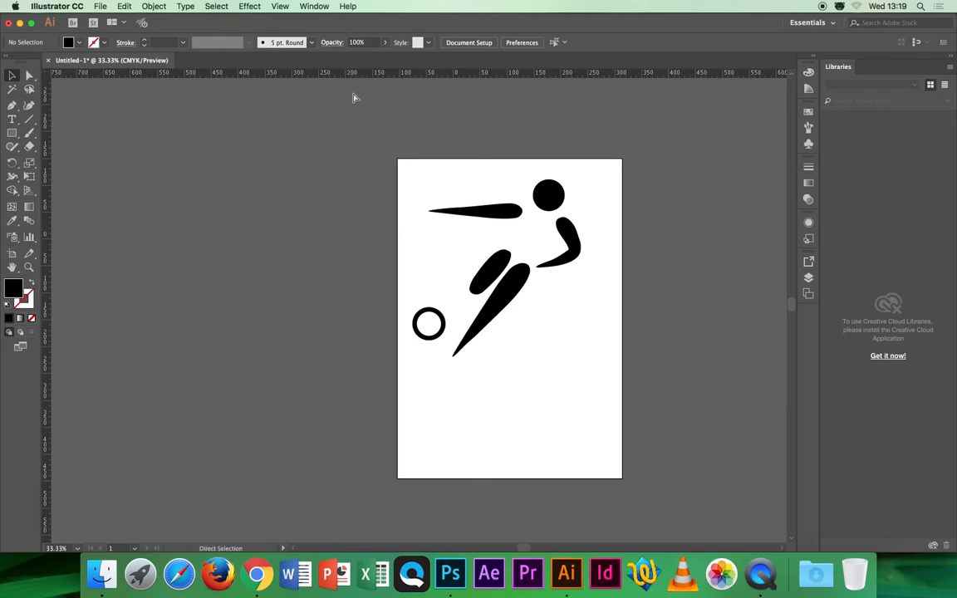
{"action": "key", "text": "super+r"}
{"action": "key", "text": "super+r"}
{"action": "key", "text": "super+r"}
{"action": "key", "text": "super+r"}
{"action": "key", "text": "super+r"}
{"action": "key", "text": "super+r"}
Draw a full-height rectangle about 23 mm wide along the artboard's left edge
{"action": "left_click", "coordinate": [12, 134]}
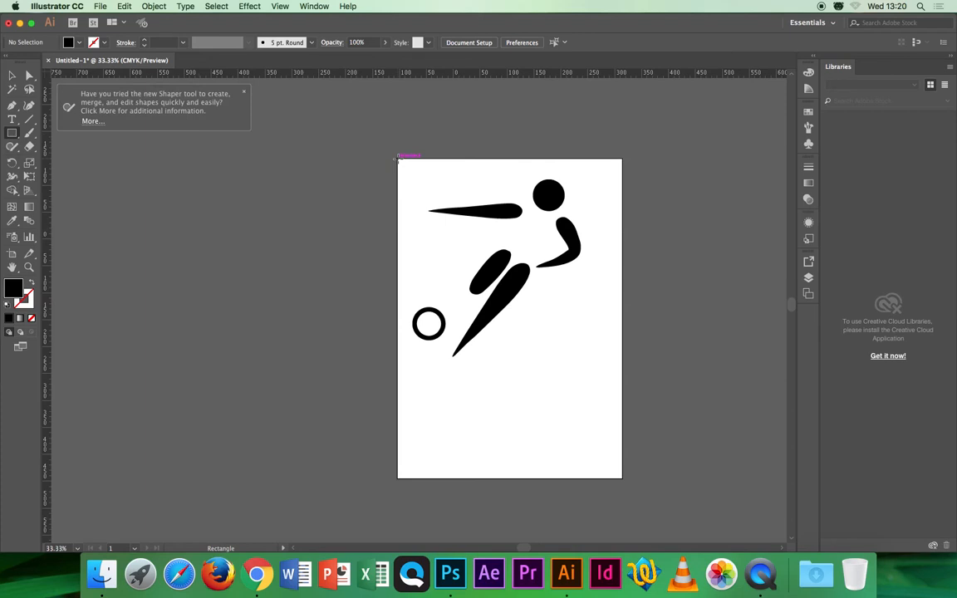
{"action": "left_click_drag", "start_coordinate": [397, 157], "coordinate": [409, 479]}
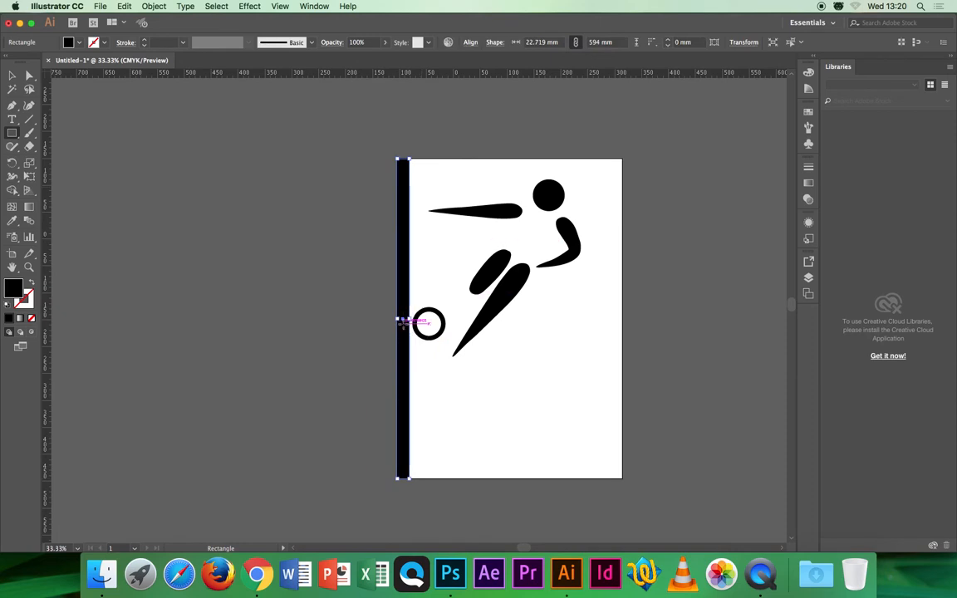
{"action": "left_click", "coordinate": [12, 76]}
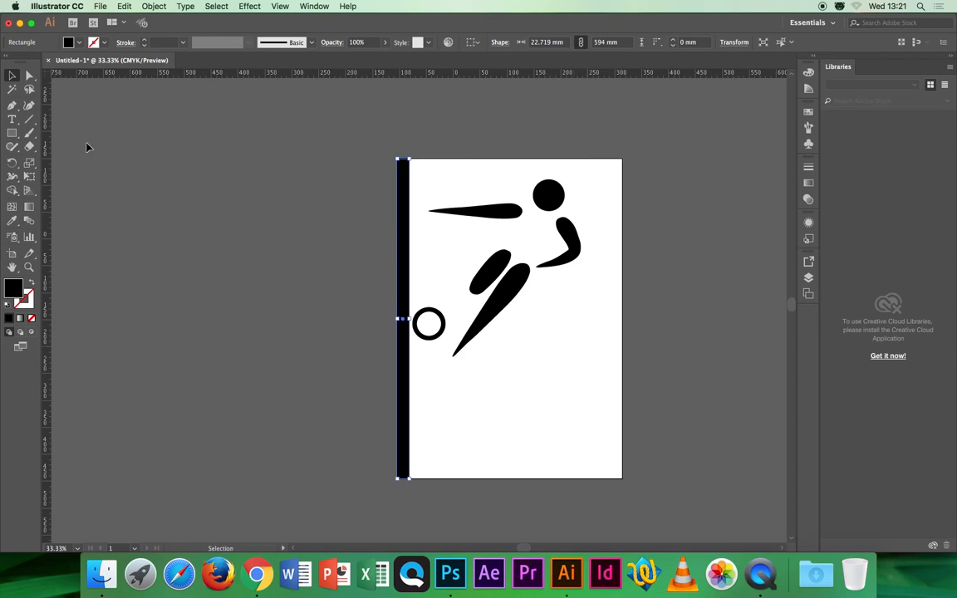
Place a horizontal guide through the centre of the left-edge rectangle and delete the rectangle
{"action": "left_click", "coordinate": [12, 133]}
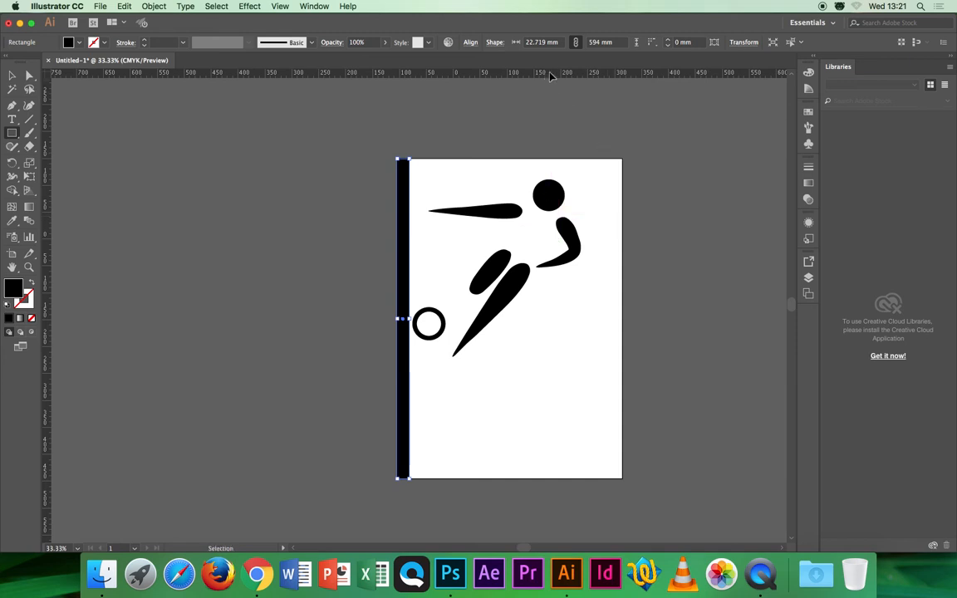
{"action": "left_click_drag", "start_coordinate": [549, 76], "coordinate": [429, 322]}
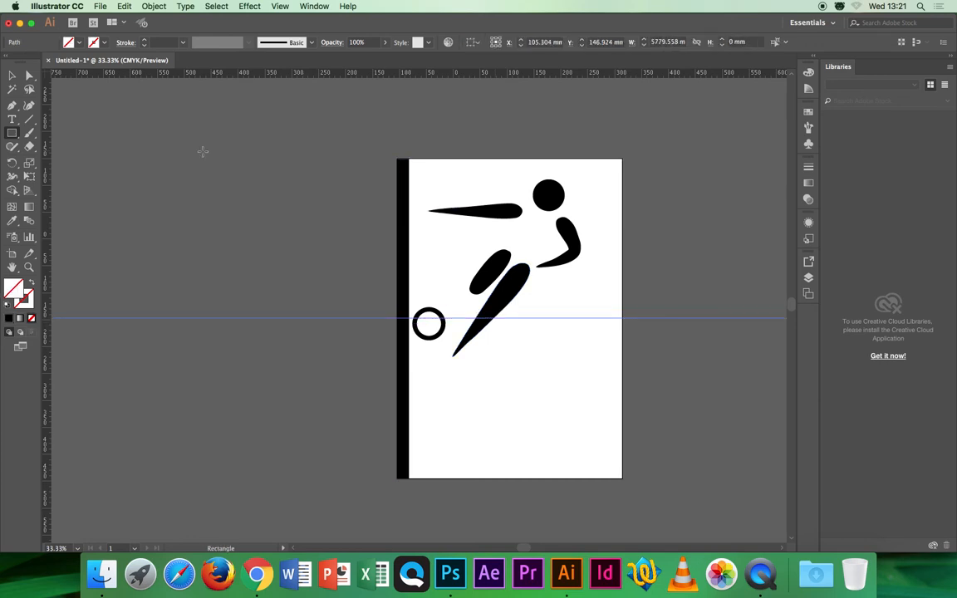
{"action": "left_click", "coordinate": [11, 76]}
{"action": "left_click", "coordinate": [404, 204]}
{"action": "key", "text": "Delete"}
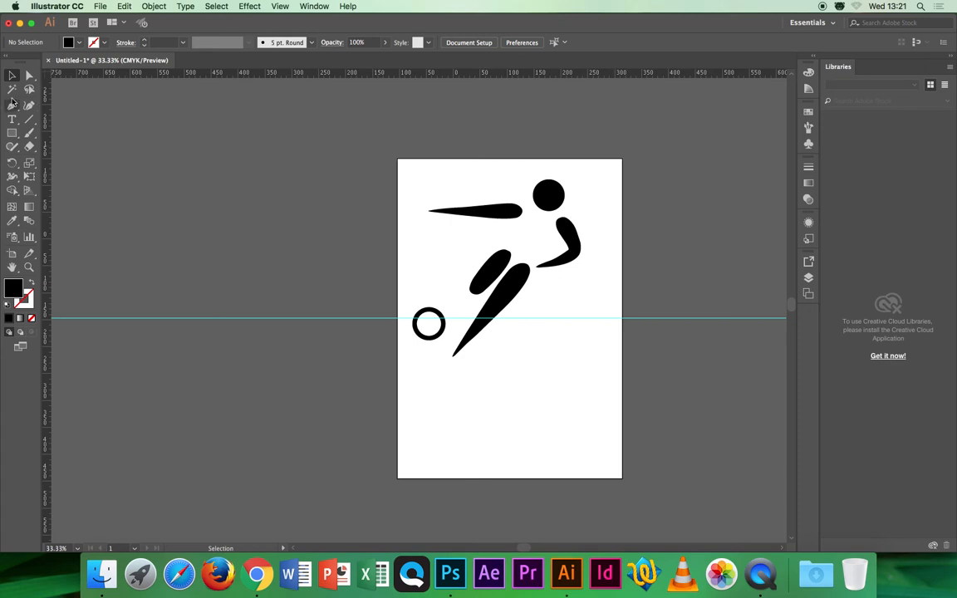
Draw a full-width rectangle about 23 mm high along the artboard's top edge and place a vertical guide through its centre
{"action": "left_click", "coordinate": [11, 134]}
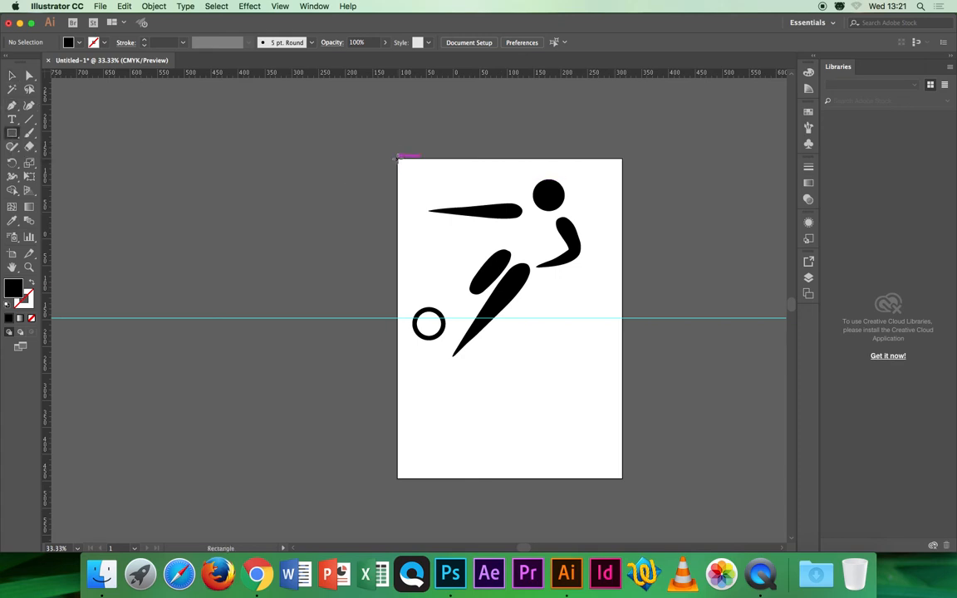
{"action": "left_click_drag", "start_coordinate": [398, 158], "coordinate": [623, 170]}
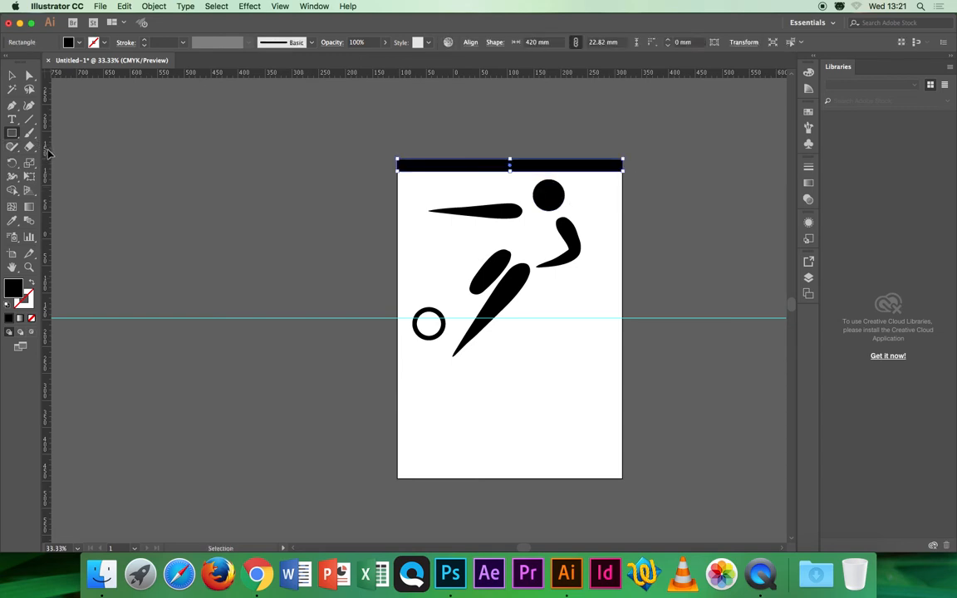
{"action": "left_click_drag", "start_coordinate": [44, 133], "coordinate": [224, 163]}
{"action": "left_click_drag", "start_coordinate": [339, 181], "coordinate": [512, 181]}
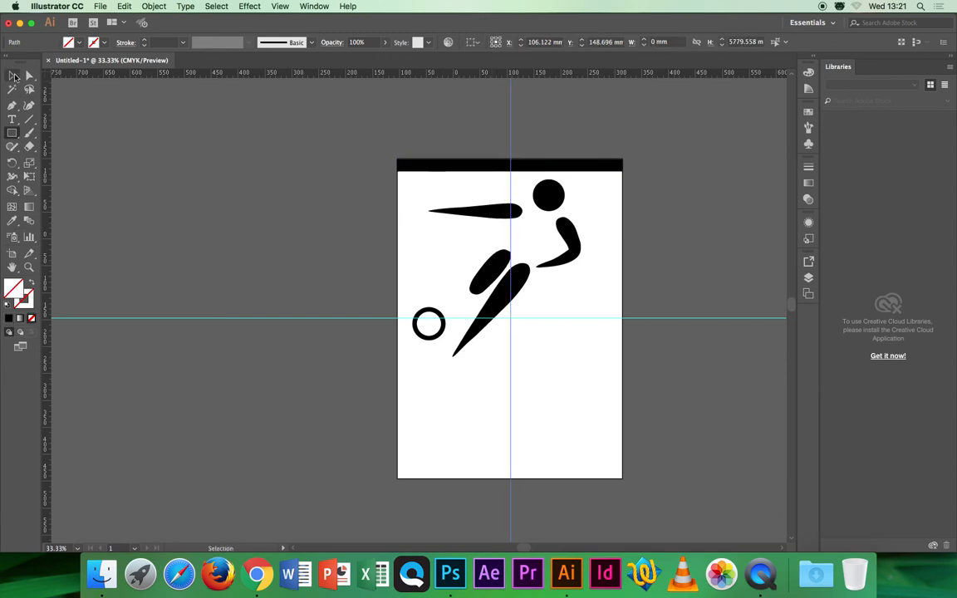
Delete the helper rectangle along the artboard's top edge
{"action": "left_click", "coordinate": [13, 76]}
{"action": "left_click", "coordinate": [429, 167]}
{"action": "key", "text": "Delete"}
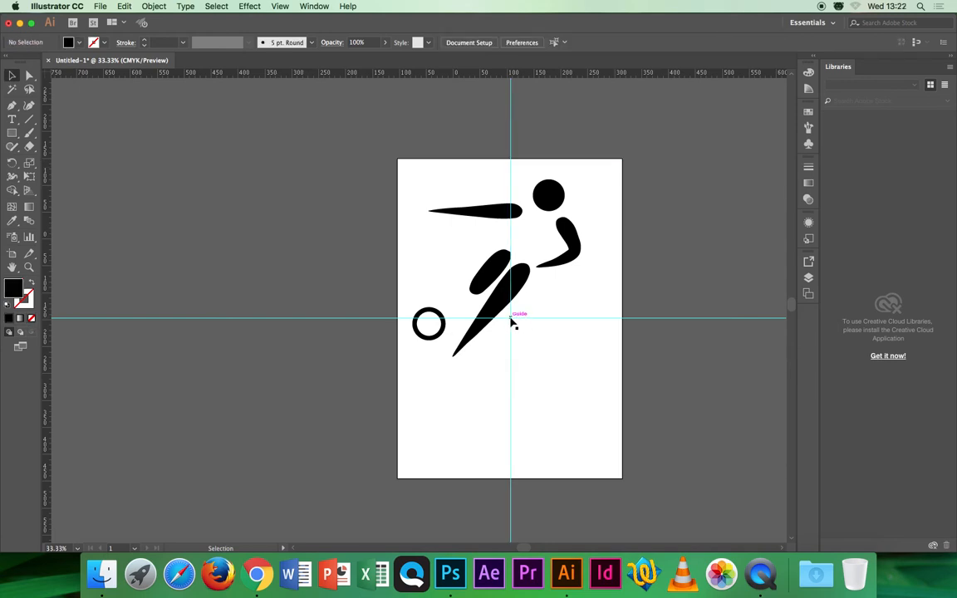
Undo a trial move of the vertical guide and lock the guides
{"action": "left_click_drag", "start_coordinate": [512, 324], "coordinate": [529, 336]}
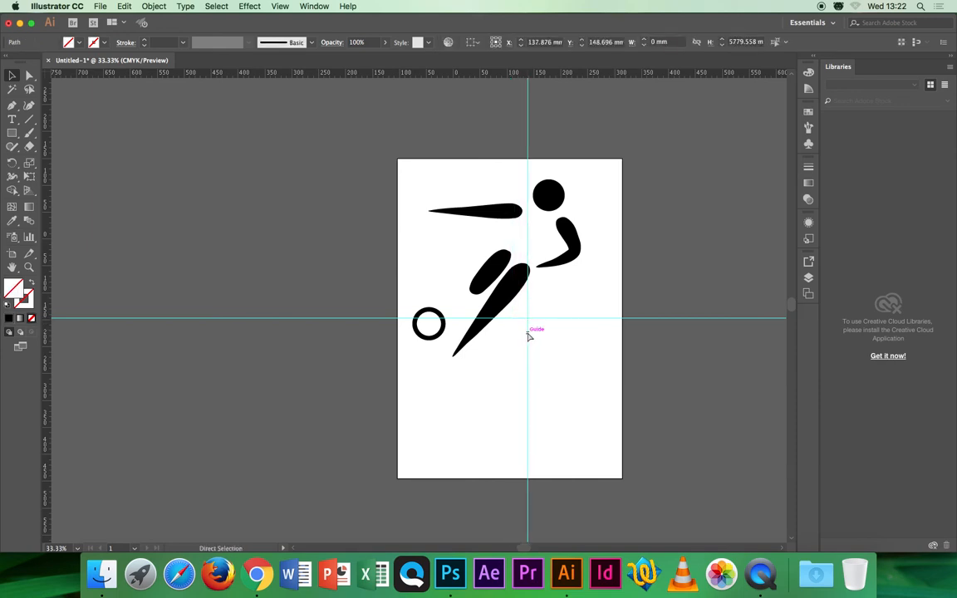
{"action": "key", "text": "super+z"}
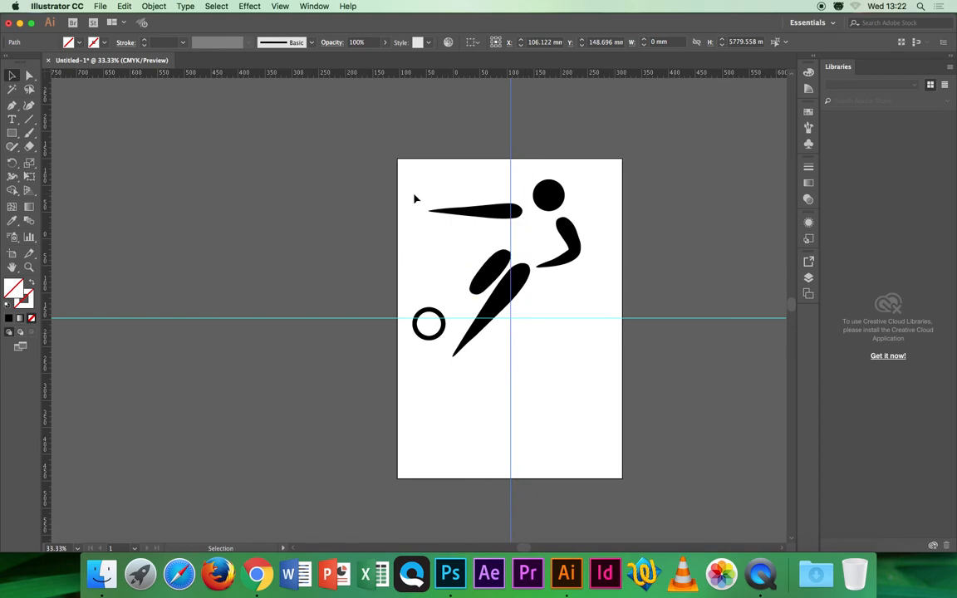
{"action": "left_click", "coordinate": [282, 7]}
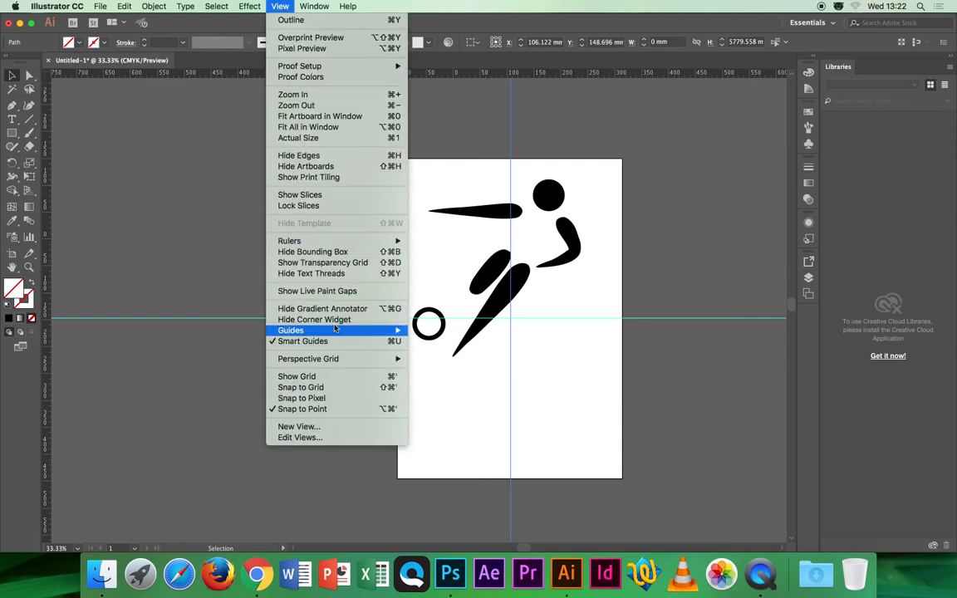
{"action": "mouse_move", "coordinate": [335, 333]}
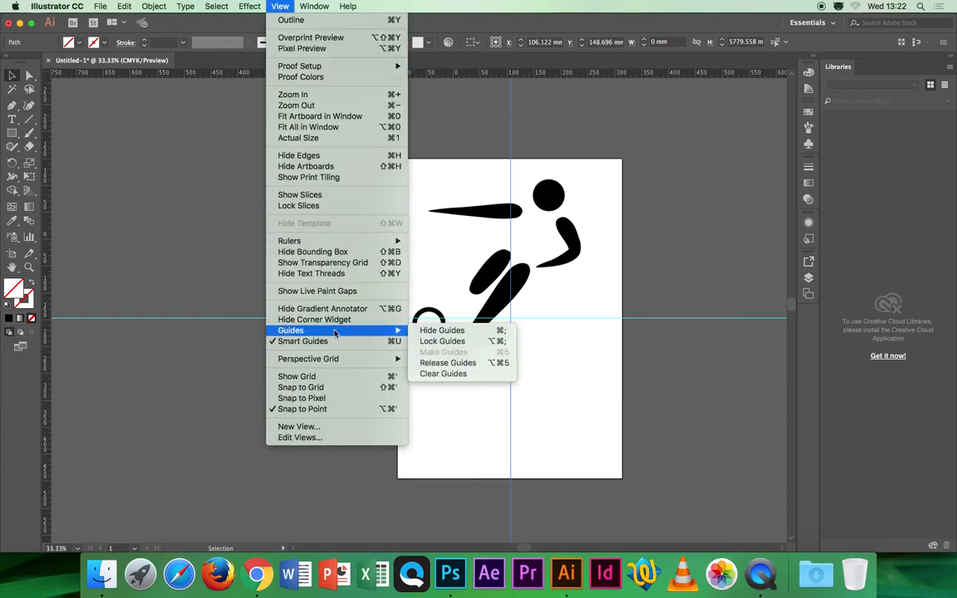
{"action": "left_click", "coordinate": [444, 341]}
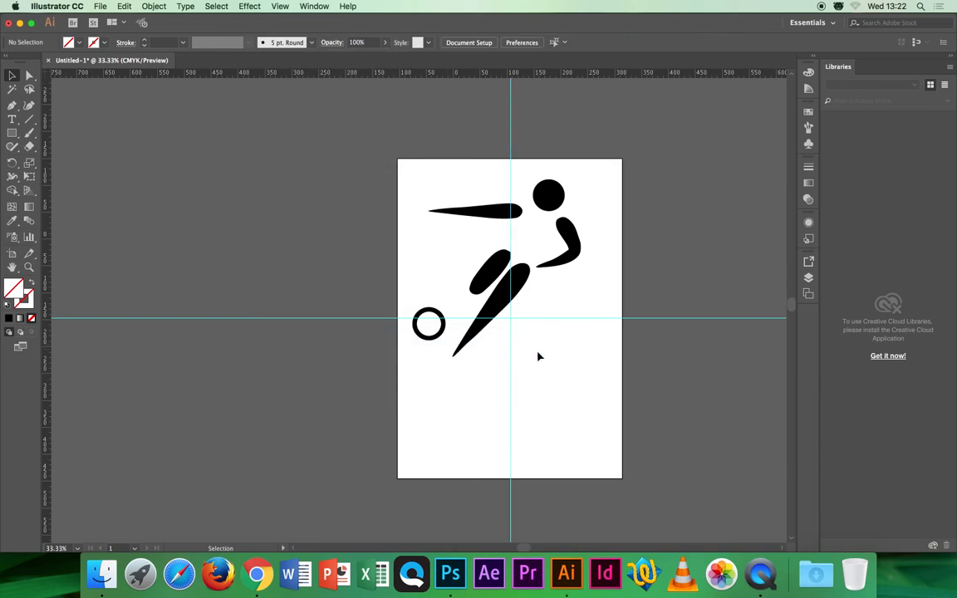
Move the footballer pictogram down the artboard until its centre sits on the vertical guide, just above the horizontal guide
{"action": "left_click", "coordinate": [571, 258]}
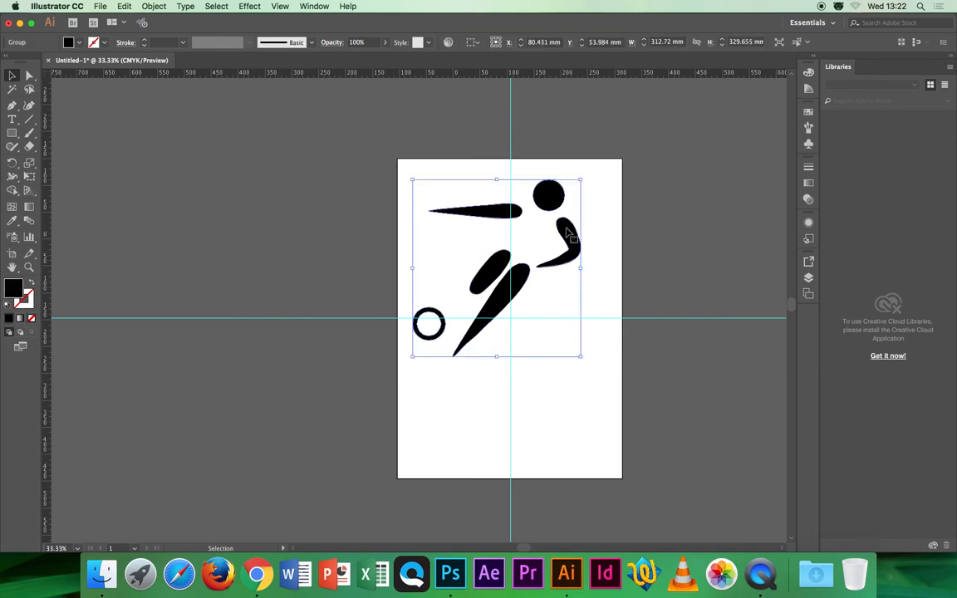
{"action": "left_click_drag", "start_coordinate": [565, 231], "coordinate": [573, 242]}
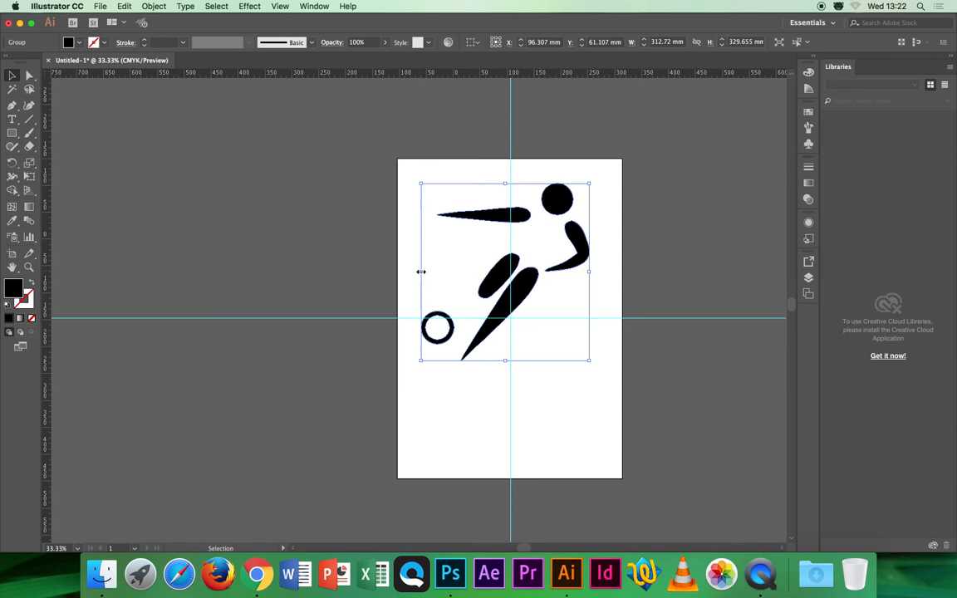
{"action": "left_click_drag", "start_coordinate": [493, 279], "coordinate": [499, 323]}
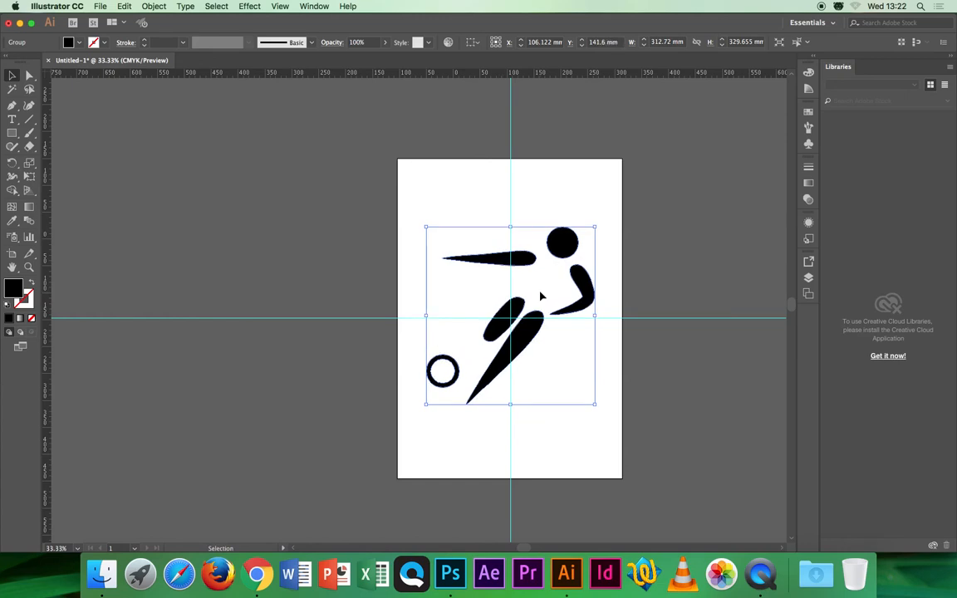
Nudge the pictogram down in small increments until its centre lies on the horizontal guide, and deselect it
{"action": "key", "text": "Down"}
{"action": "key", "text": "Down"}
{"action": "key", "text": "Down"}
{"action": "key", "text": "Down"}
{"action": "key", "text": "Down"}
{"action": "key", "text": "Down"}
{"action": "key", "text": "Down"}
{"action": "key", "text": "Down"}
{"action": "key", "text": "Down"}
{"action": "key", "text": "Down"}
{"action": "key", "text": "Down"}
{"action": "key", "text": "Down"}
{"action": "key", "text": "Down"}
{"action": "key", "text": "Down"}
{"action": "key", "text": "Down"}
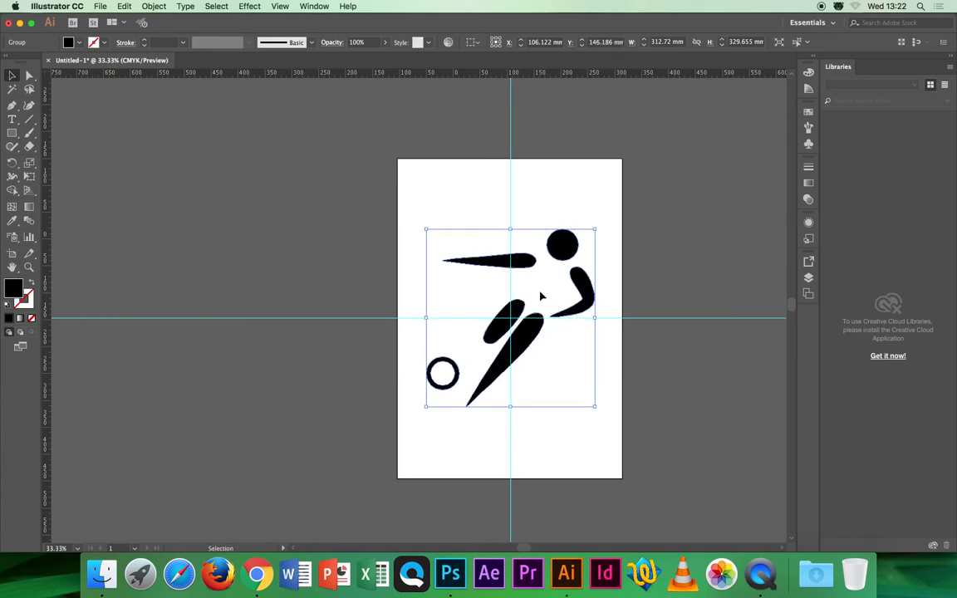
{"action": "left_click", "coordinate": [708, 278]}
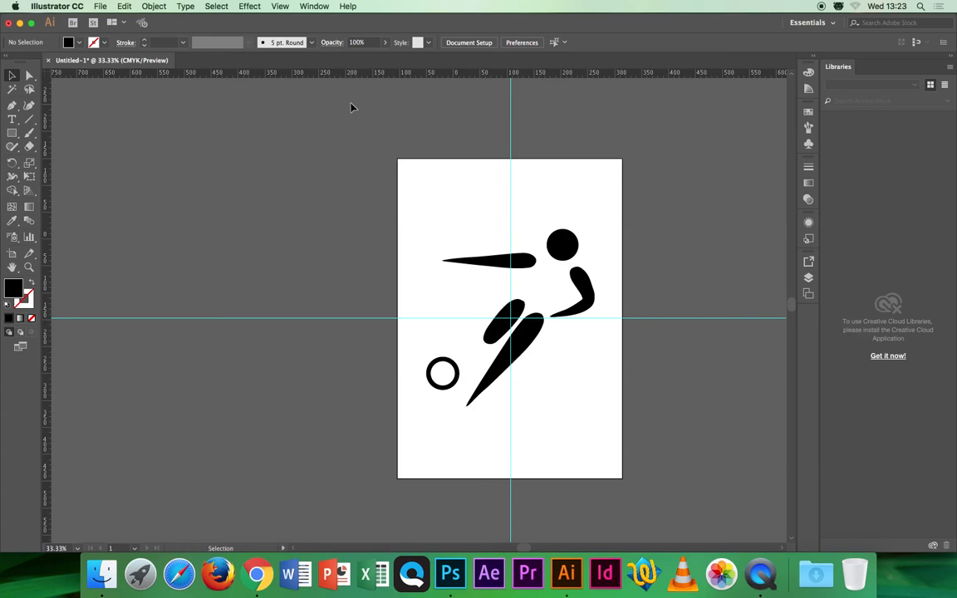
Hide the guides and toggle their visibility several times, ending with the guides shown
{"action": "left_click", "coordinate": [280, 7]}
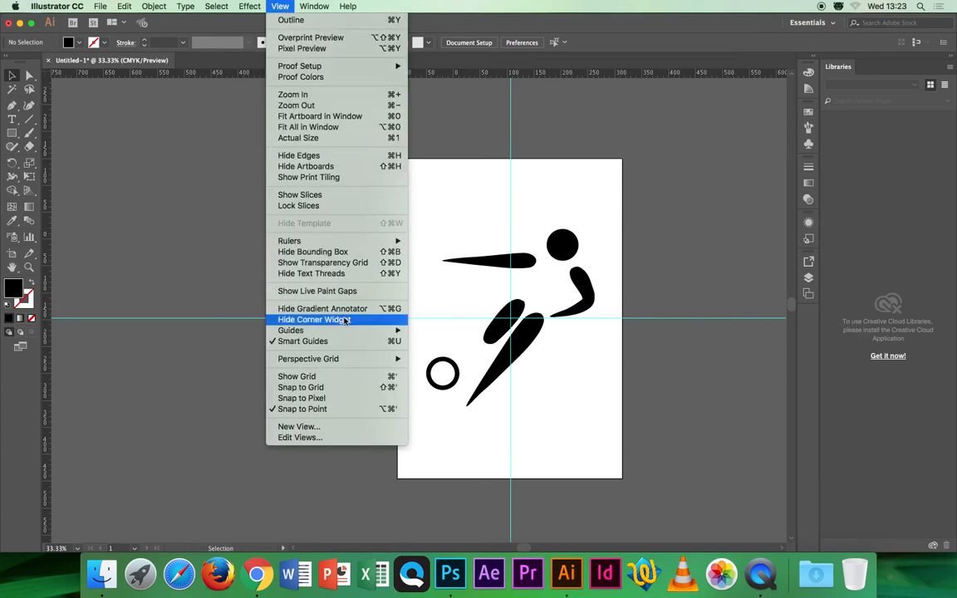
{"action": "mouse_move", "coordinate": [348, 332]}
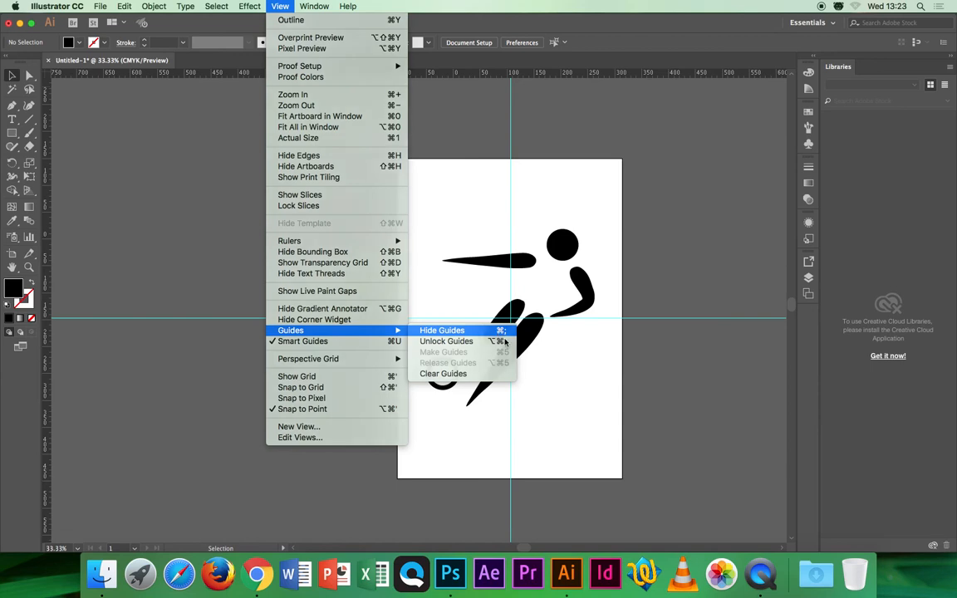
{"action": "left_click", "coordinate": [499, 330]}
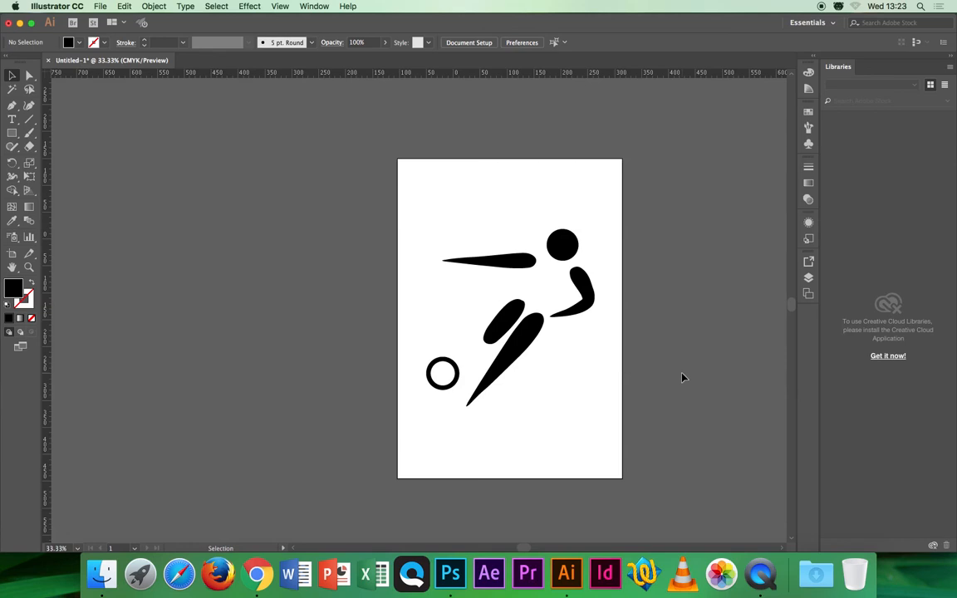
{"action": "key", "text": "a"}
{"action": "key", "text": "super+semicolon"}
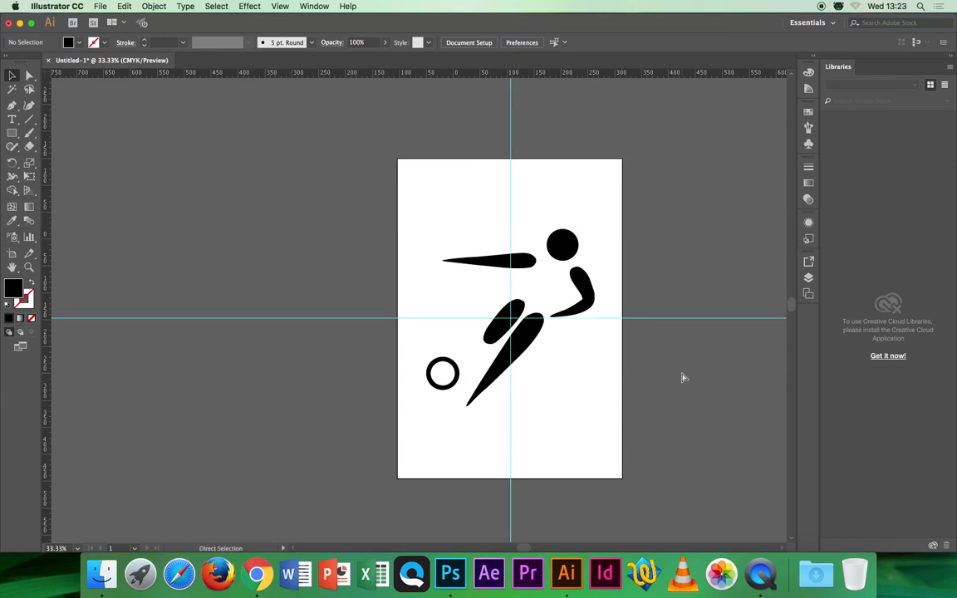
{"action": "key", "text": "super+semicolon"}
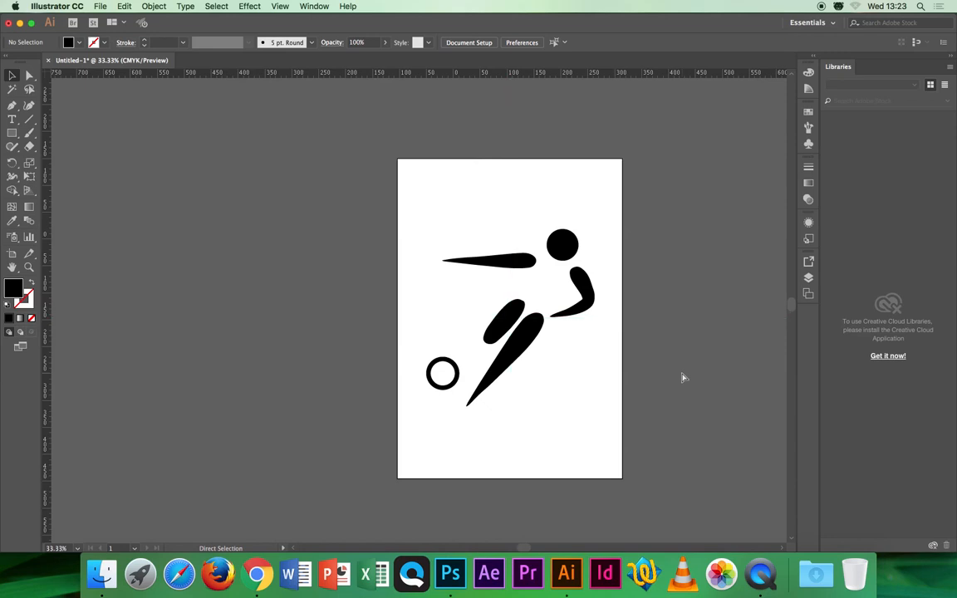
{"action": "key", "text": "super+semicolon"}
{"action": "key", "text": "super+semicolon"}
{"action": "key", "text": "super+semicolon"}
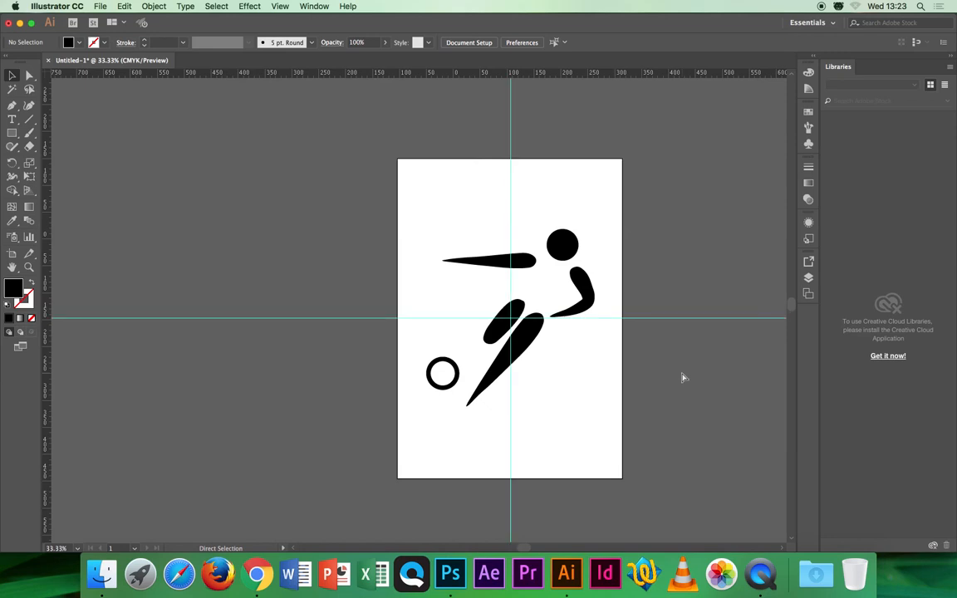
{"action": "key", "text": "v"}
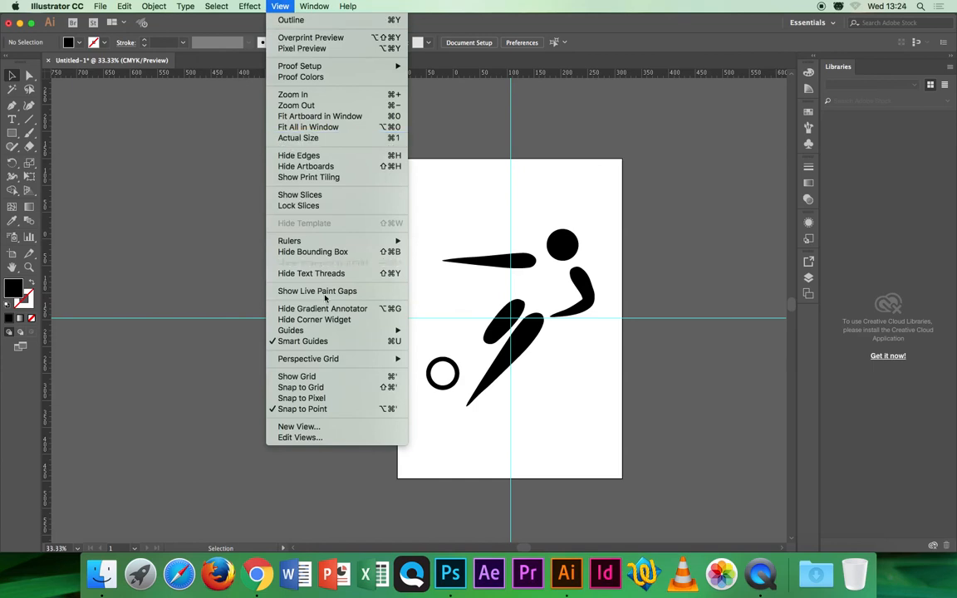
Hide the guides once more and show them again
{"action": "mouse_move", "coordinate": [346, 331]}
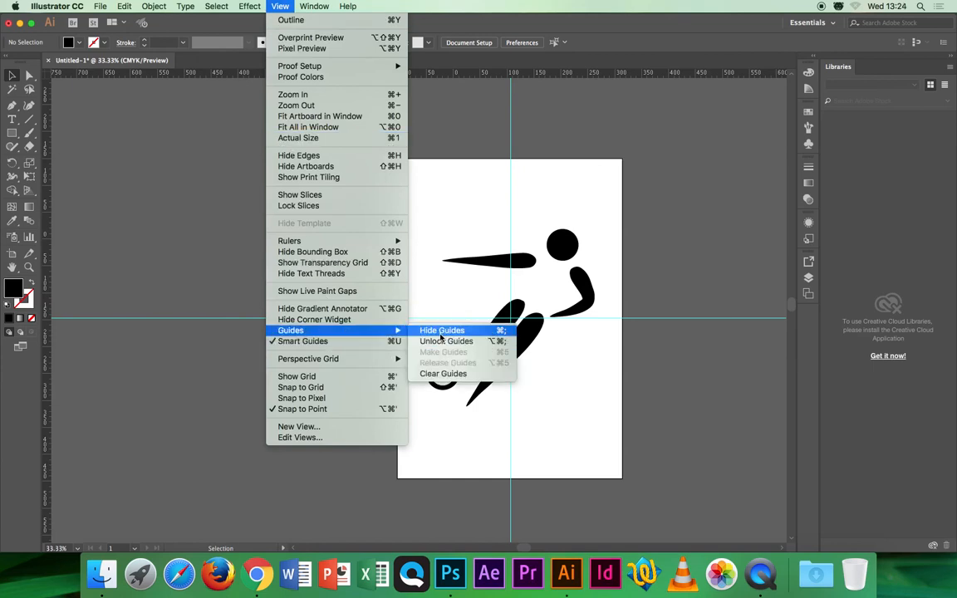
{"action": "left_click", "coordinate": [441, 331]}
{"action": "left_click", "coordinate": [280, 5]}
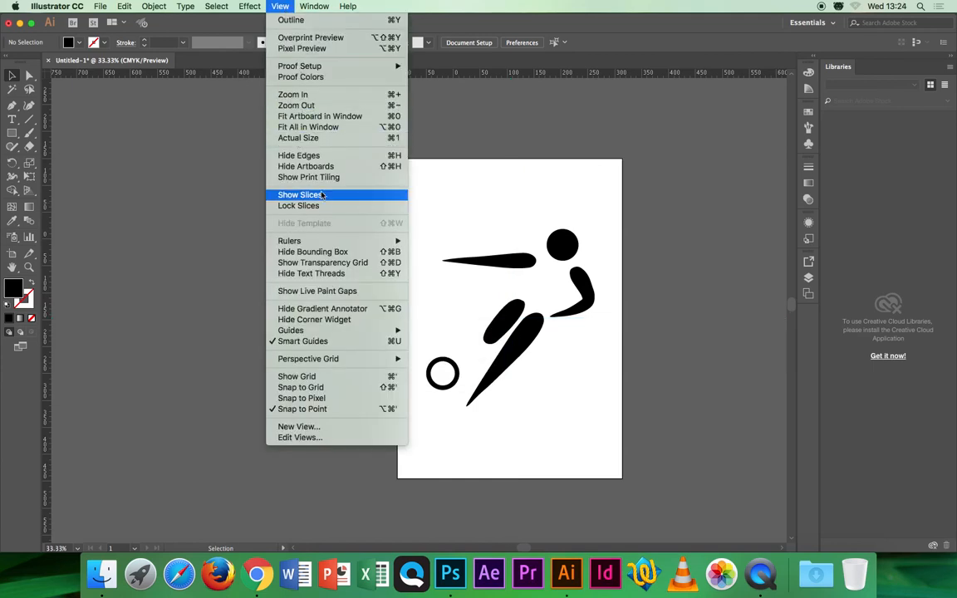
{"action": "mouse_move", "coordinate": [347, 330]}
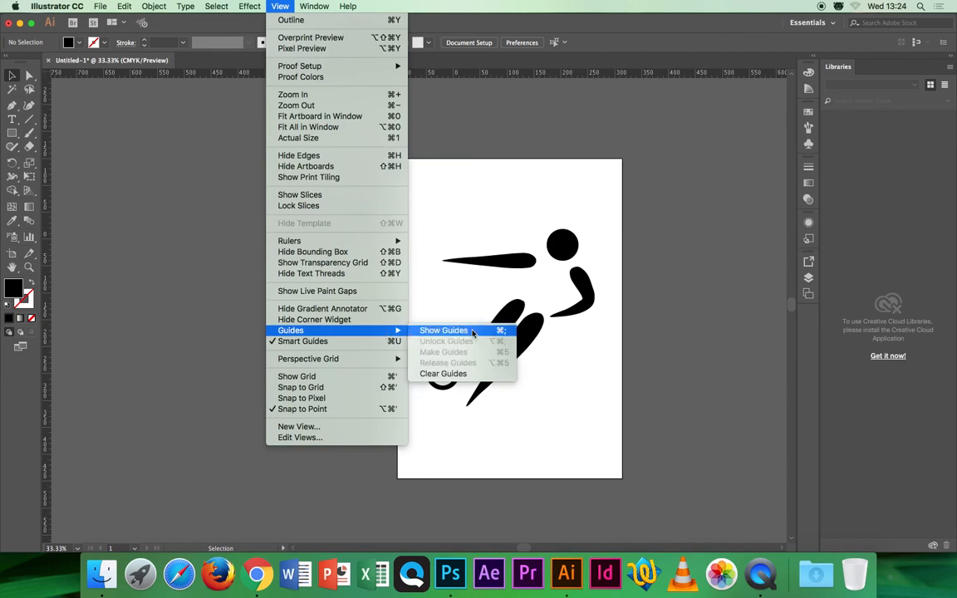
{"action": "left_click", "coordinate": [472, 333]}
{"action": "left_click", "coordinate": [281, 6]}
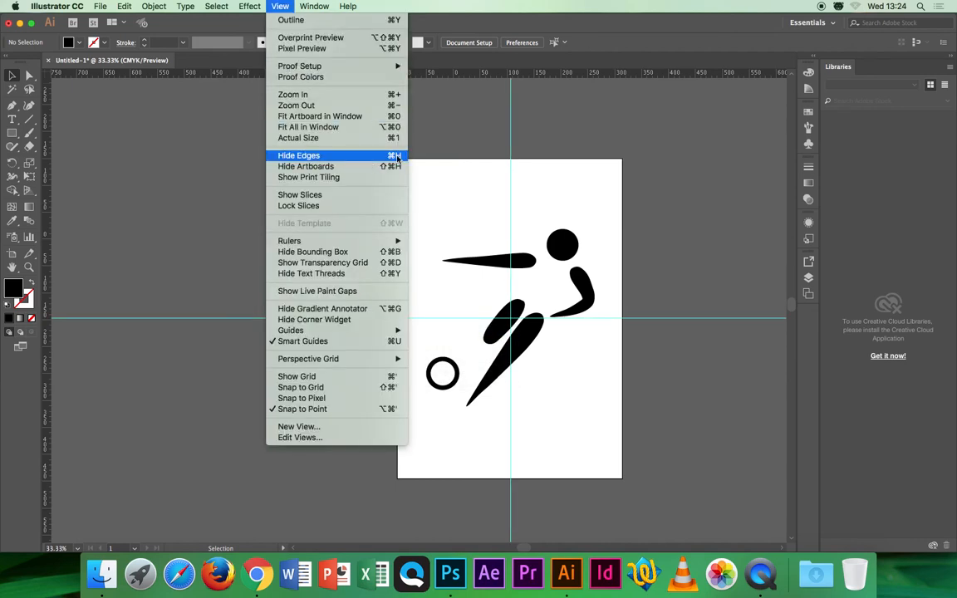
{"action": "mouse_move", "coordinate": [374, 243]}
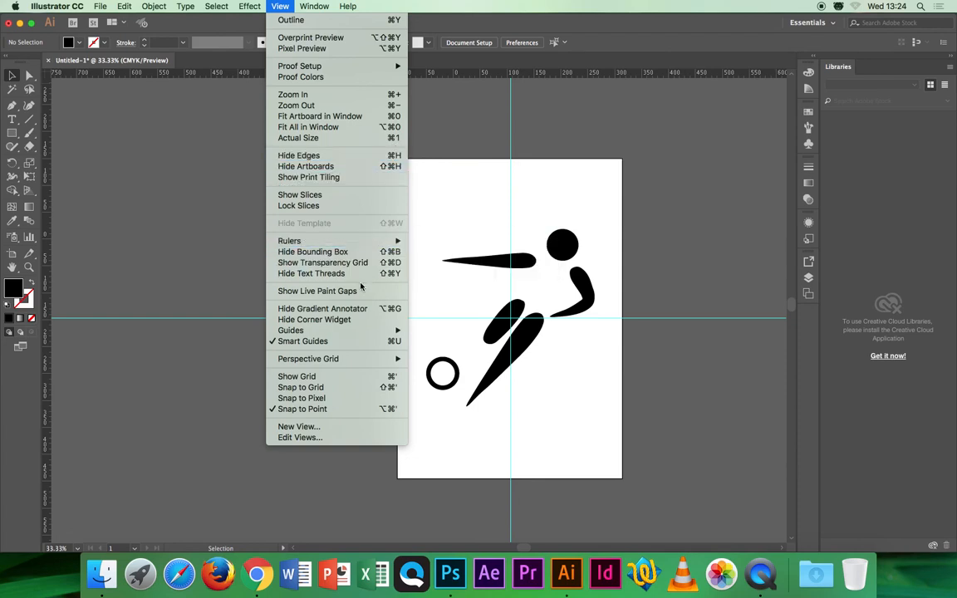
{"action": "mouse_move", "coordinate": [363, 330]}
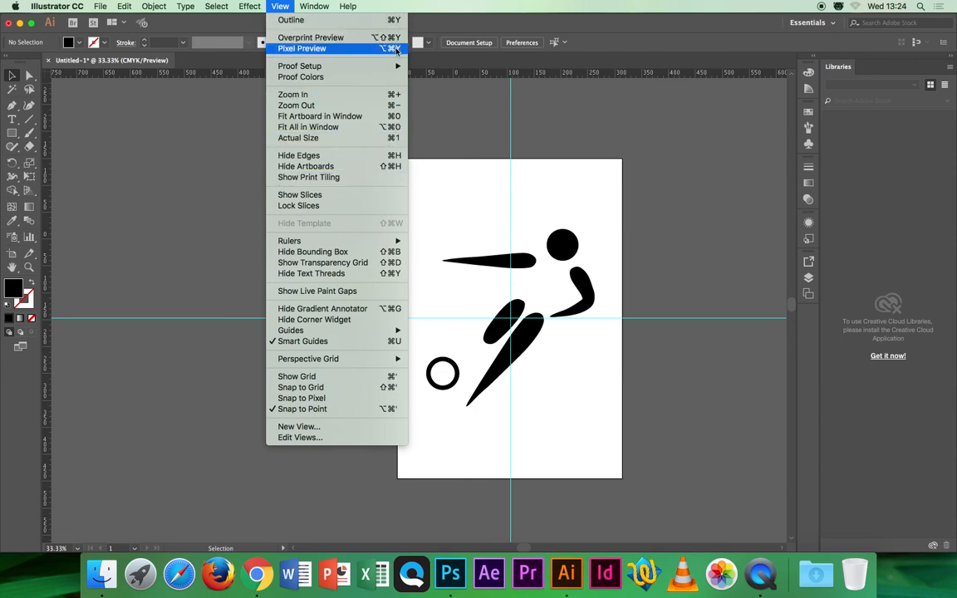
{"action": "left_click", "coordinate": [468, 216]}
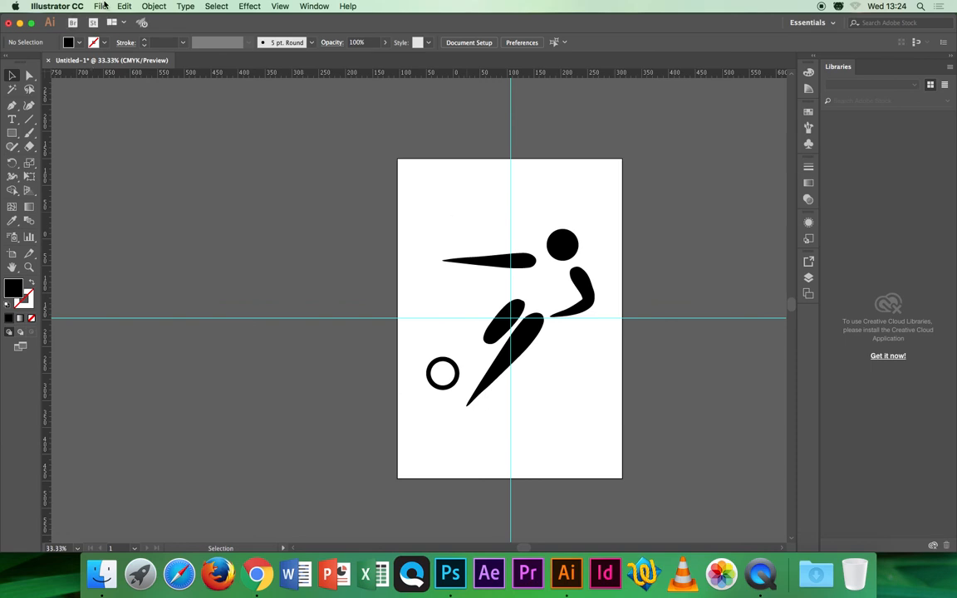
Start saving the document under a new name and choose the second personal folder on the student drive as the location
{"action": "left_click", "coordinate": [99, 5]}
{"action": "left_click", "coordinate": [154, 104]}
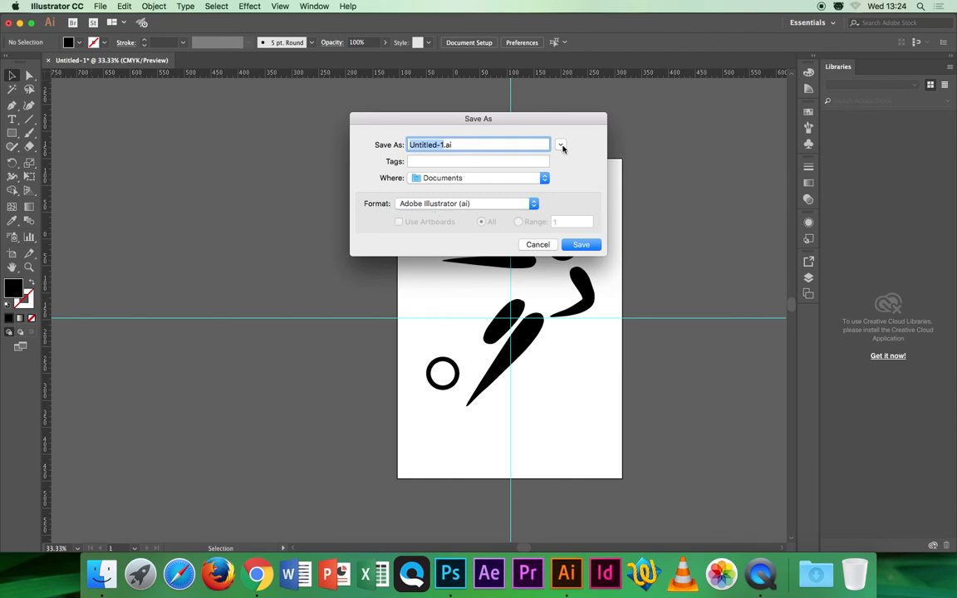
{"action": "left_click", "coordinate": [561, 145]}
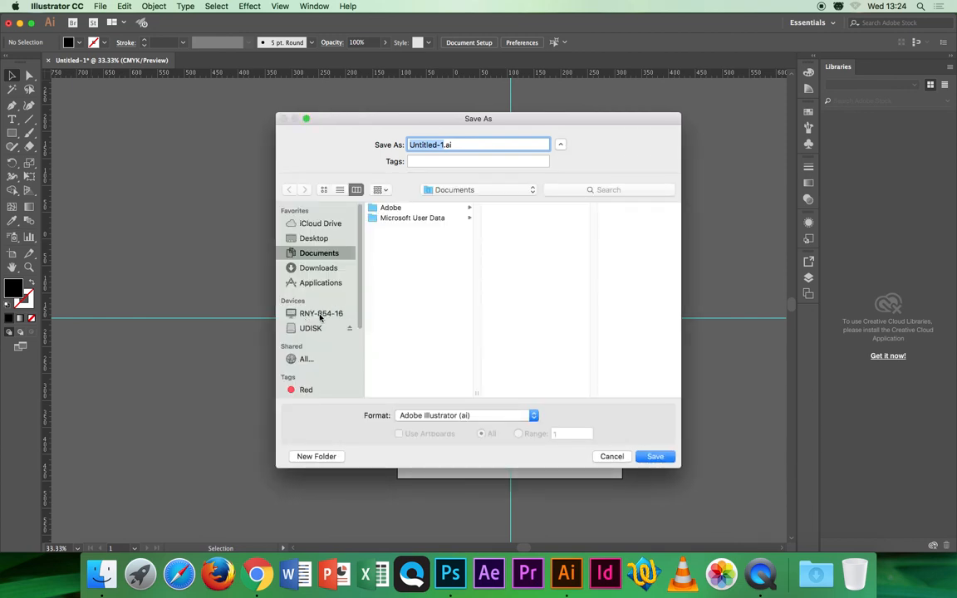
{"action": "left_click", "coordinate": [333, 314]}
{"action": "left_click", "coordinate": [415, 228]}
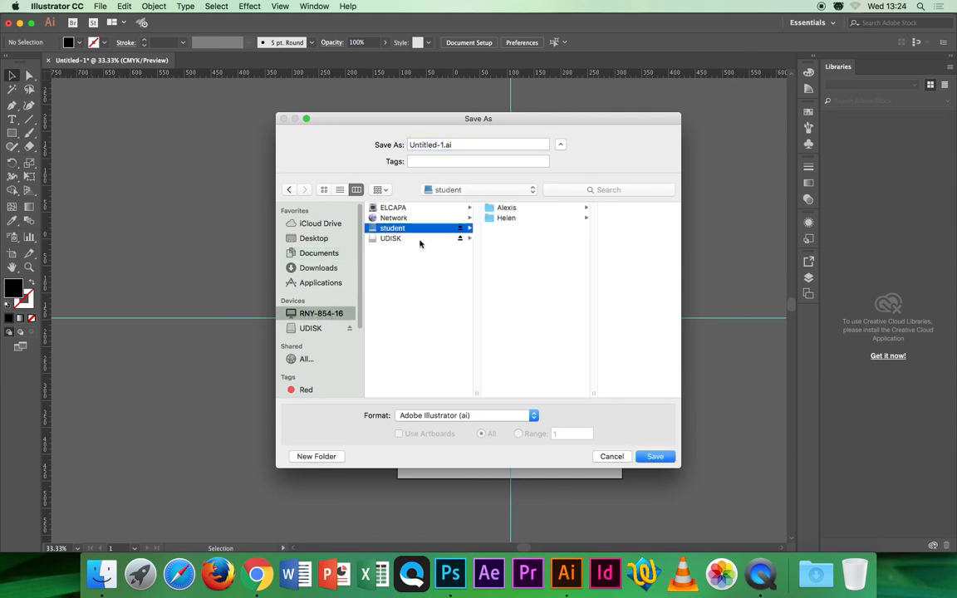
{"action": "left_click", "coordinate": [504, 219]}
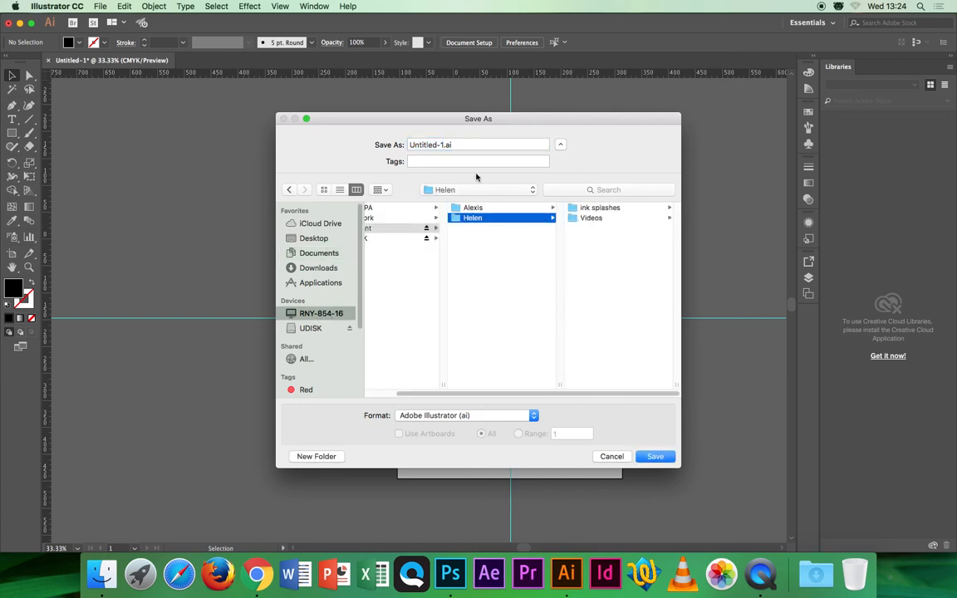
Name the file pictogram.ai and save it in Illustrator CC format with the default options
{"action": "left_click_drag", "start_coordinate": [445, 145], "coordinate": [377, 148]}
{"action": "type", "text": "pictogram"}
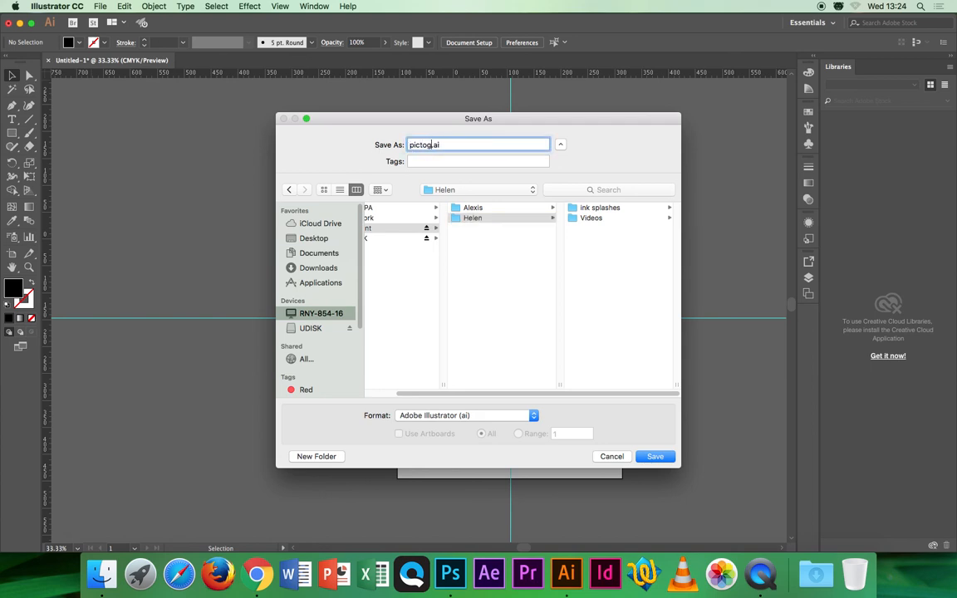
{"action": "key", "text": "Return"}
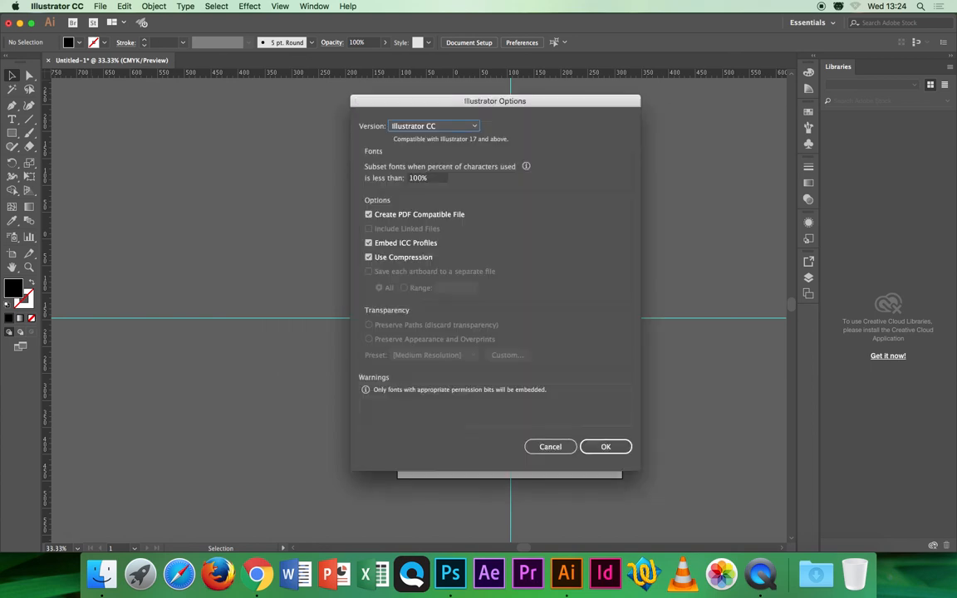
{"action": "left_click", "coordinate": [622, 449]}
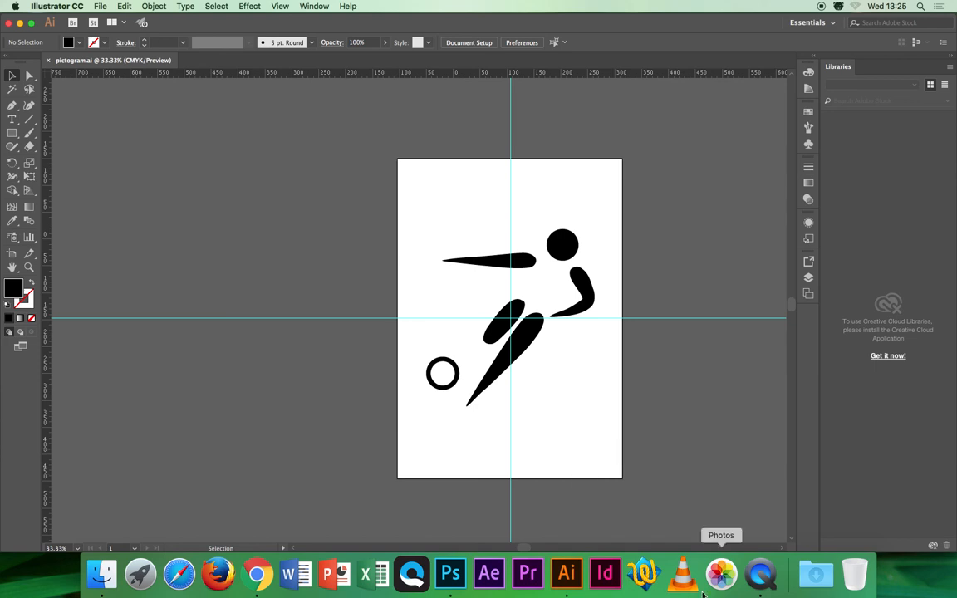
{"action": "left_click", "coordinate": [761, 576]}
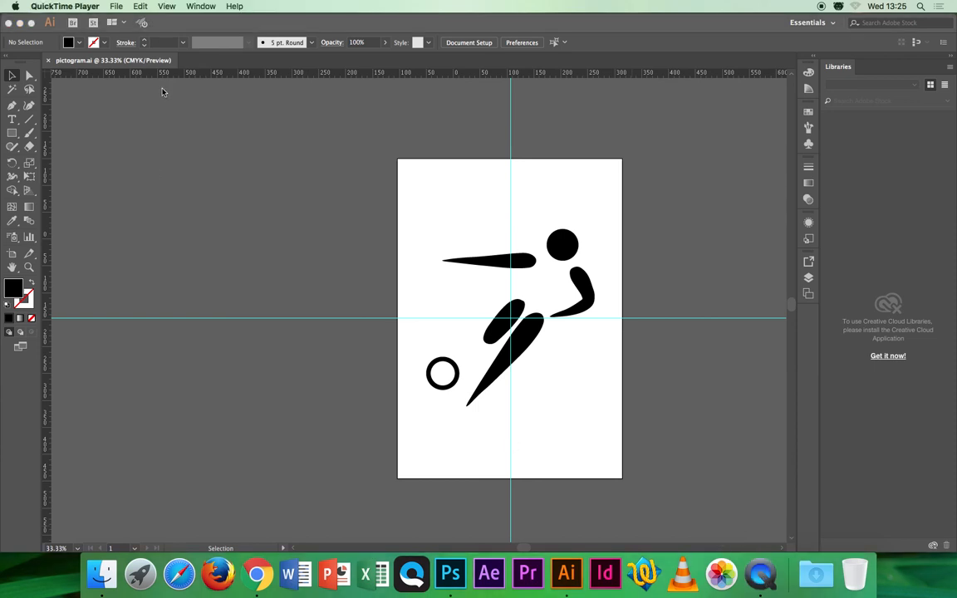